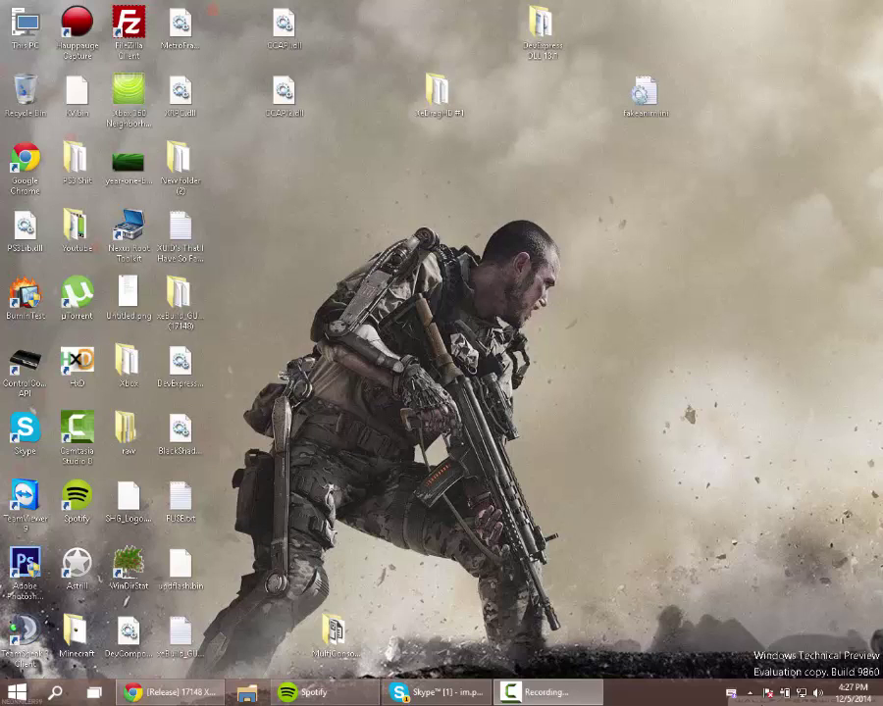
left_click(507, 694)
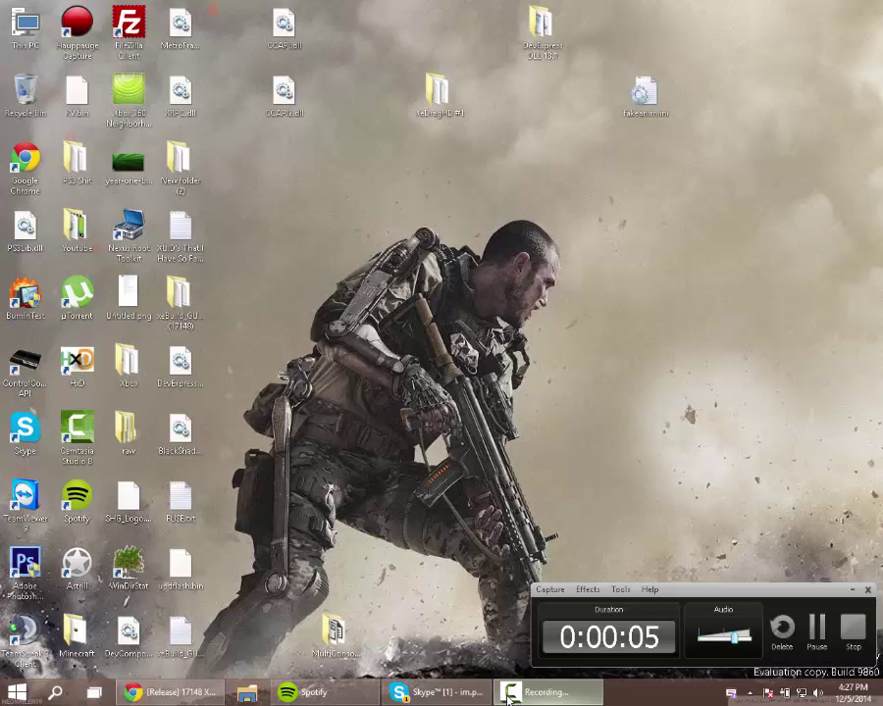
left_click(506, 694)
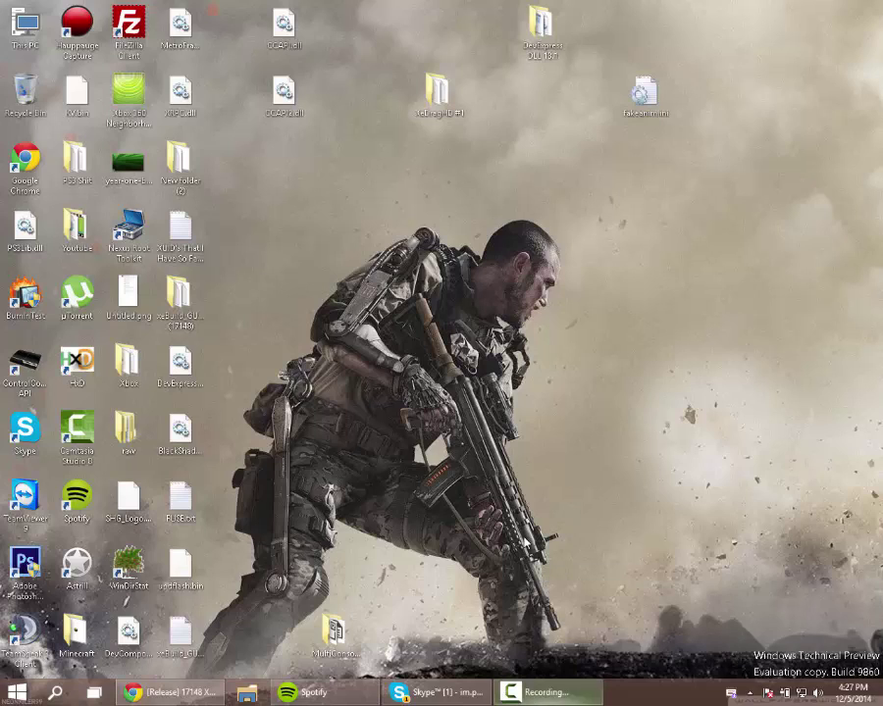
Step: Open the xeBuild_GUI_2.094 (17148) folder and move updflash.bin to an empty spot on the desktop
double_click(182, 329)
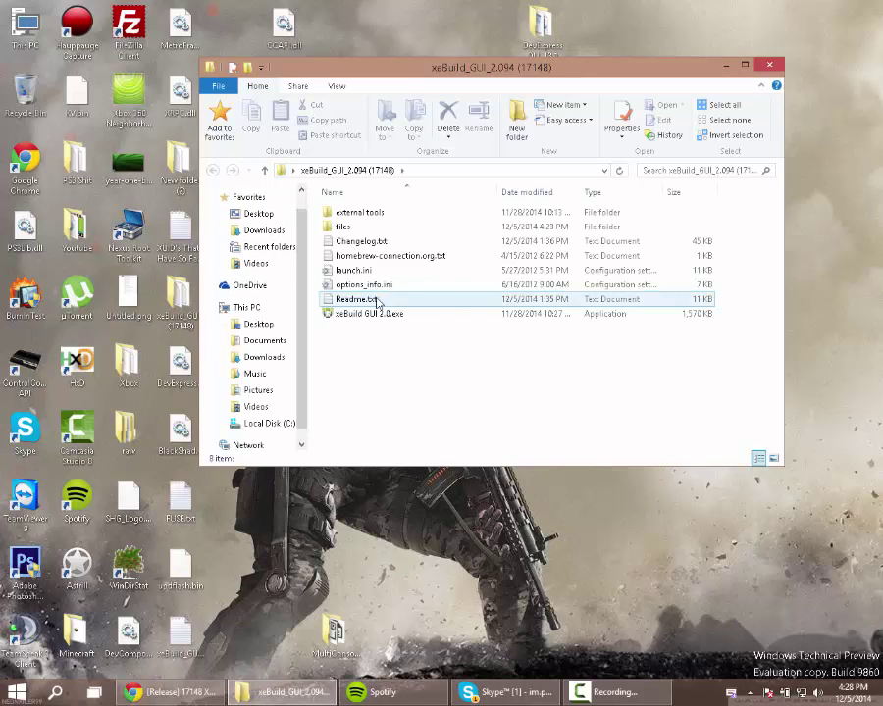
left_click(177, 571)
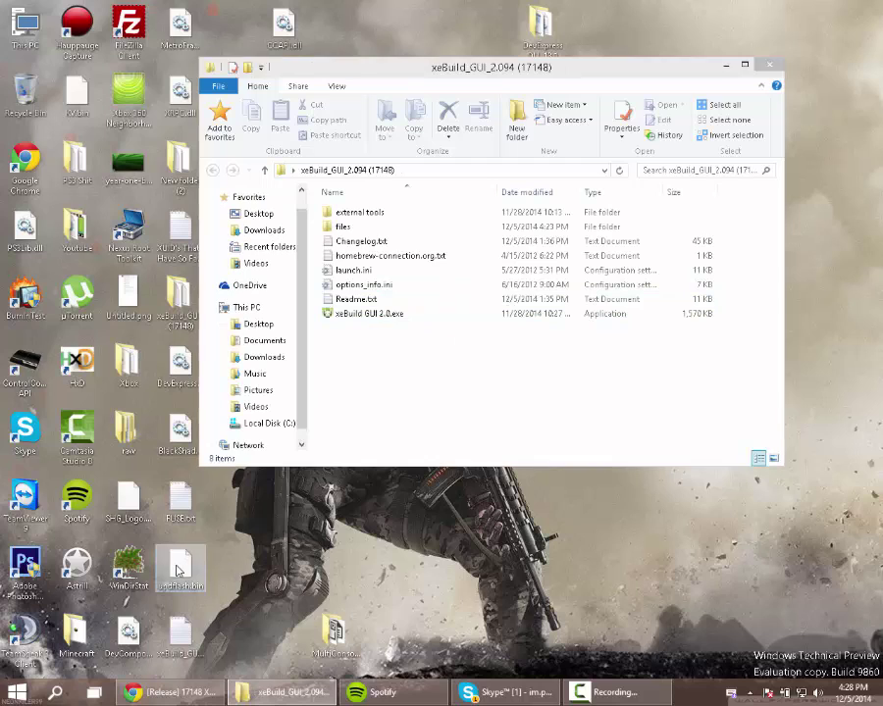
left_click_drag(177, 571, 281, 571)
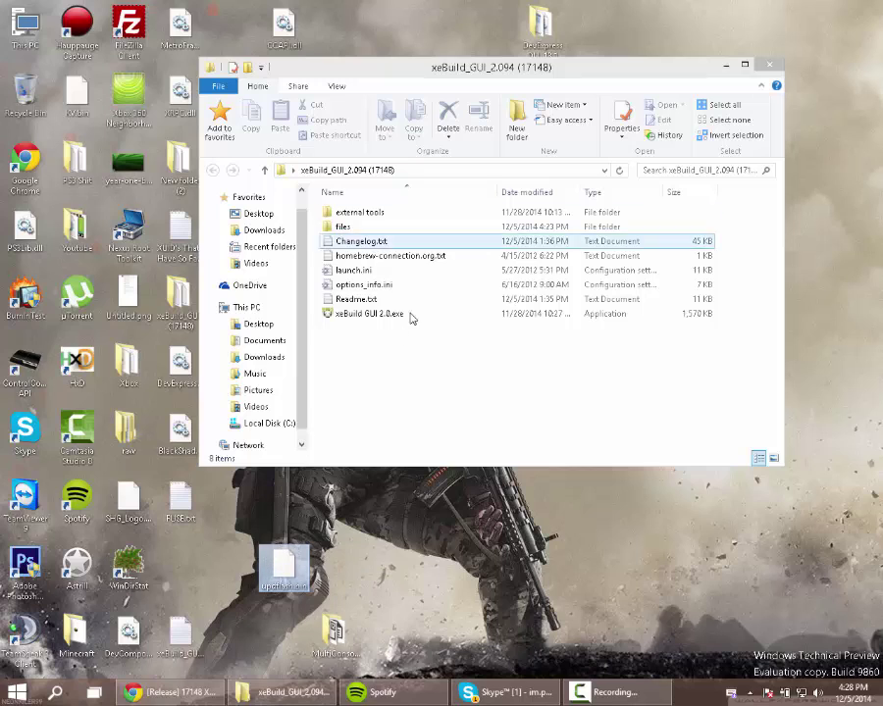
Step: Launch xeBuild GUI 2.0.exe from the open folder
left_click(387, 375)
double_click(381, 315)
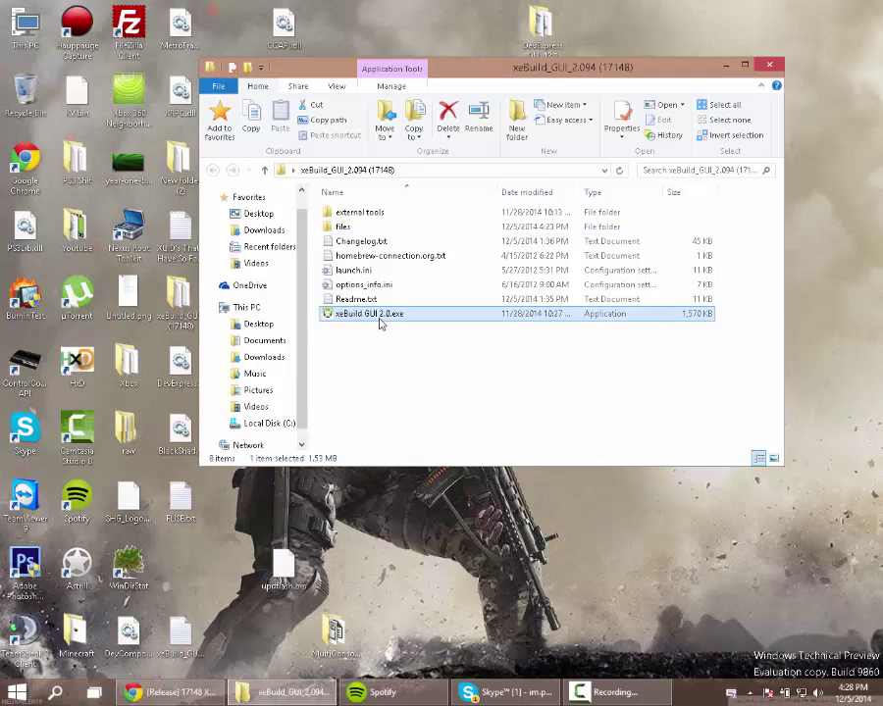
left_click(469, 361)
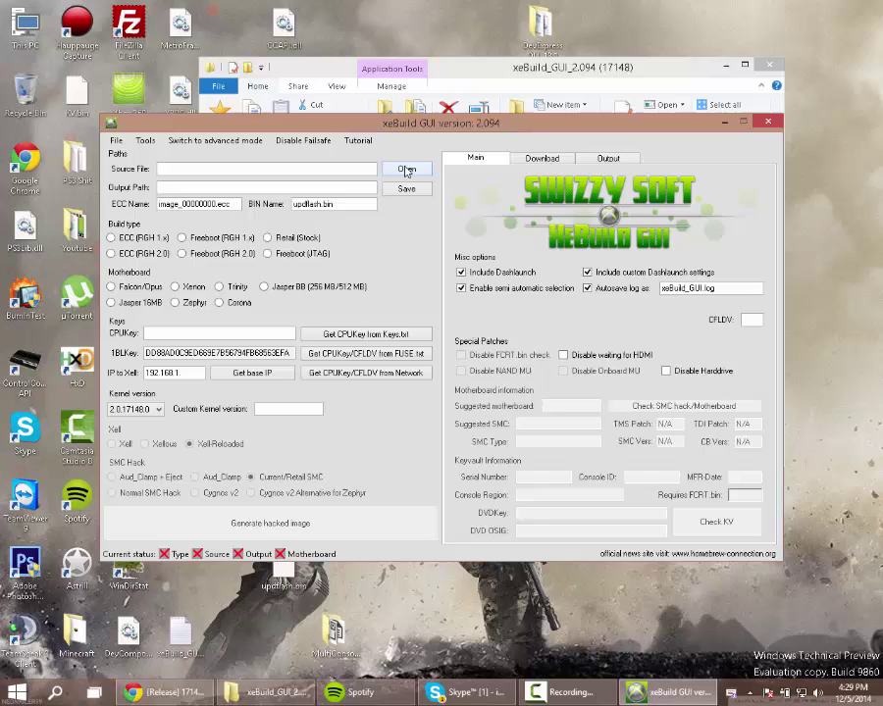
Step: Load updflash.bin from the desktop as the source NAND dump
left_click(407, 172)
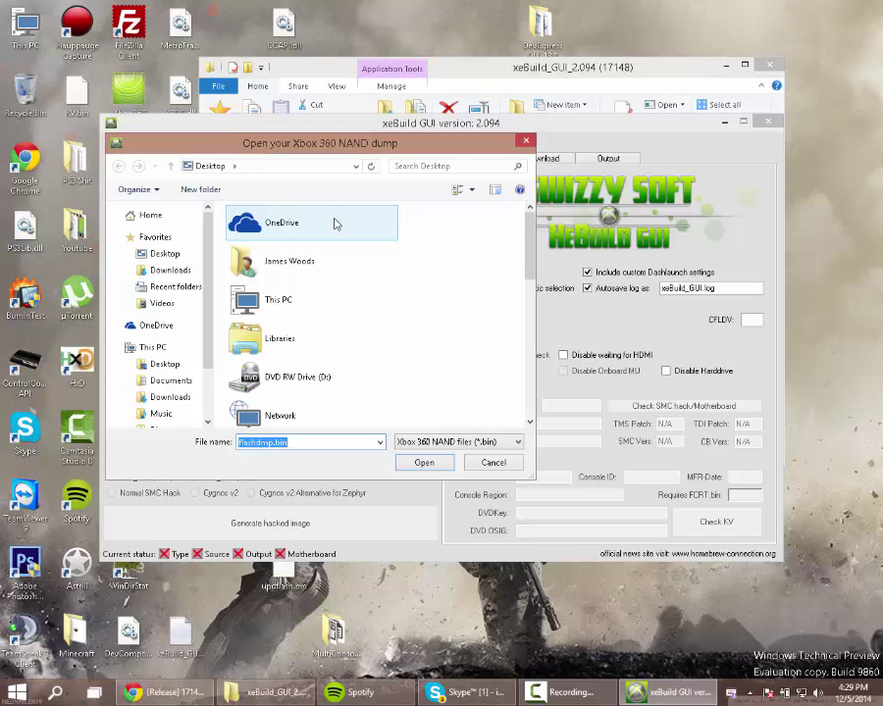
left_click(461, 238)
scroll(463, 239, "down", 3)
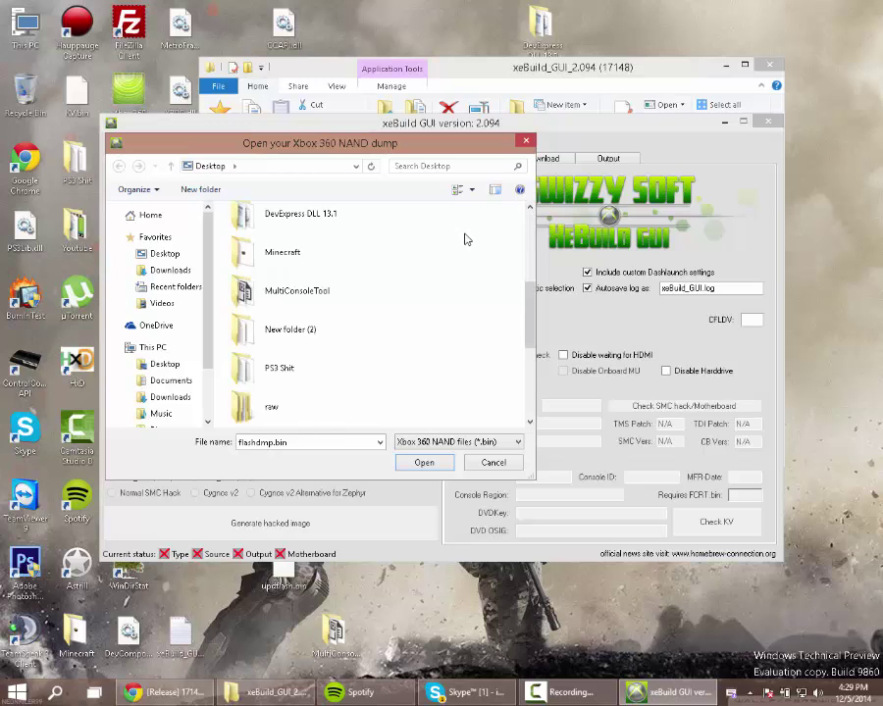
scroll(465, 240, "down", 3)
left_click(317, 419)
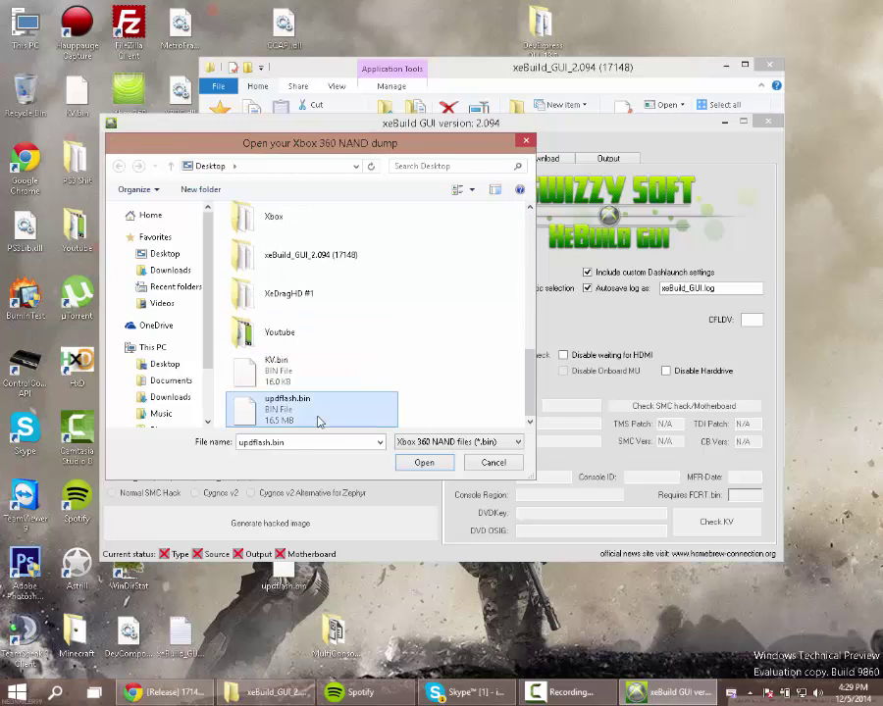
double_click(316, 419)
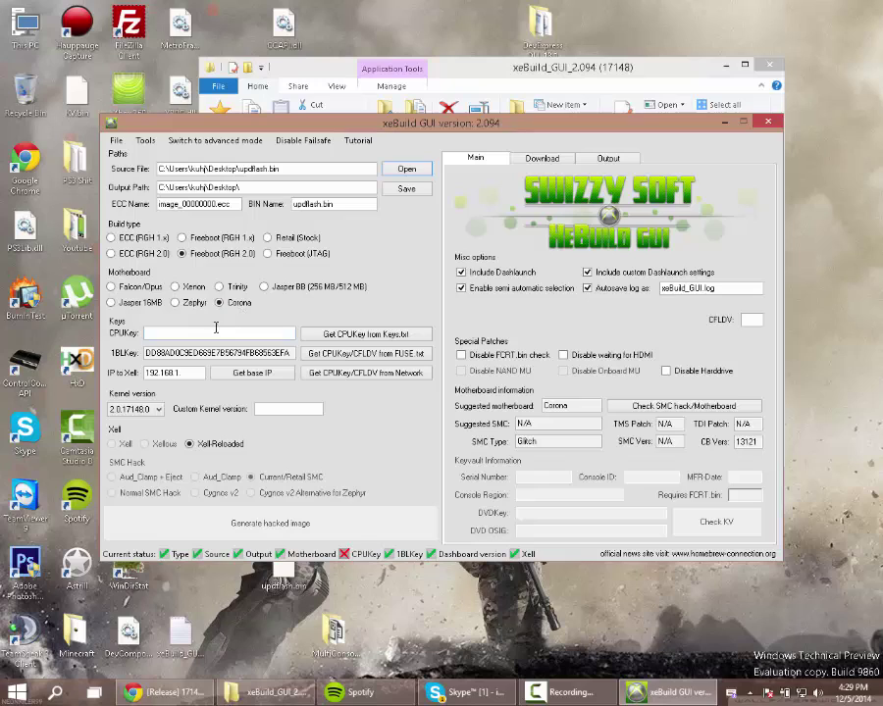
Step: Set the IP to Xell to 192.168.1.164 and fetch the CPU key and CFLDV from the network, without overwriting FUSE.txt
left_click(196, 333)
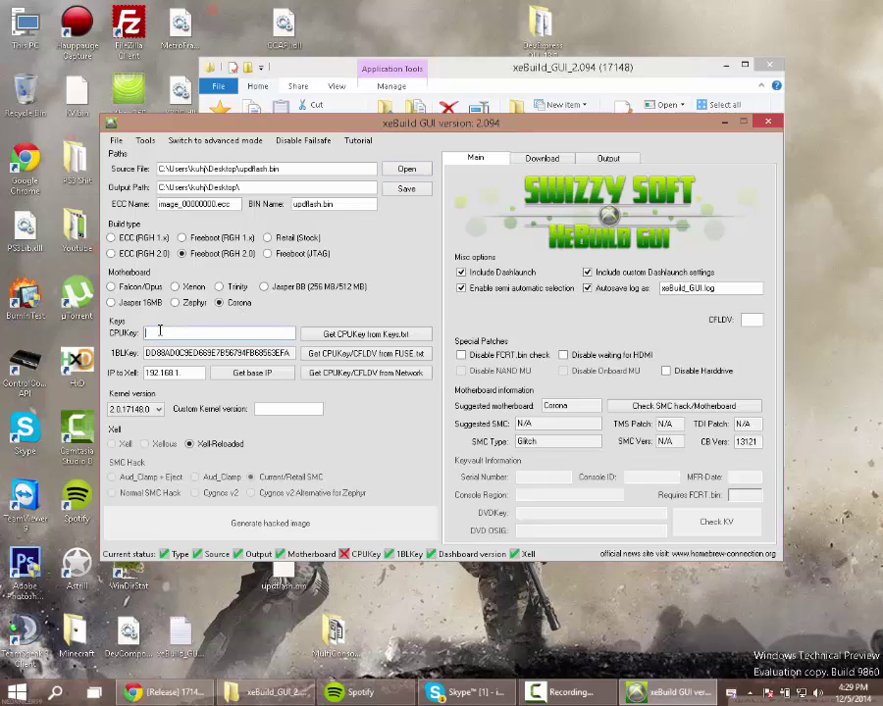
left_click(187, 373)
type("164")
left_click(343, 375)
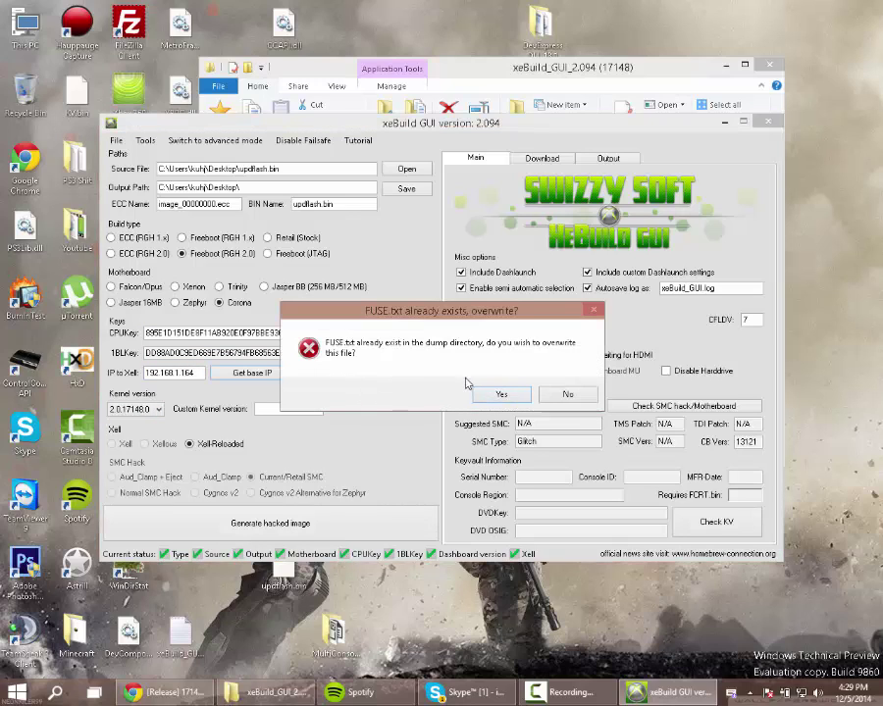
left_click(567, 394)
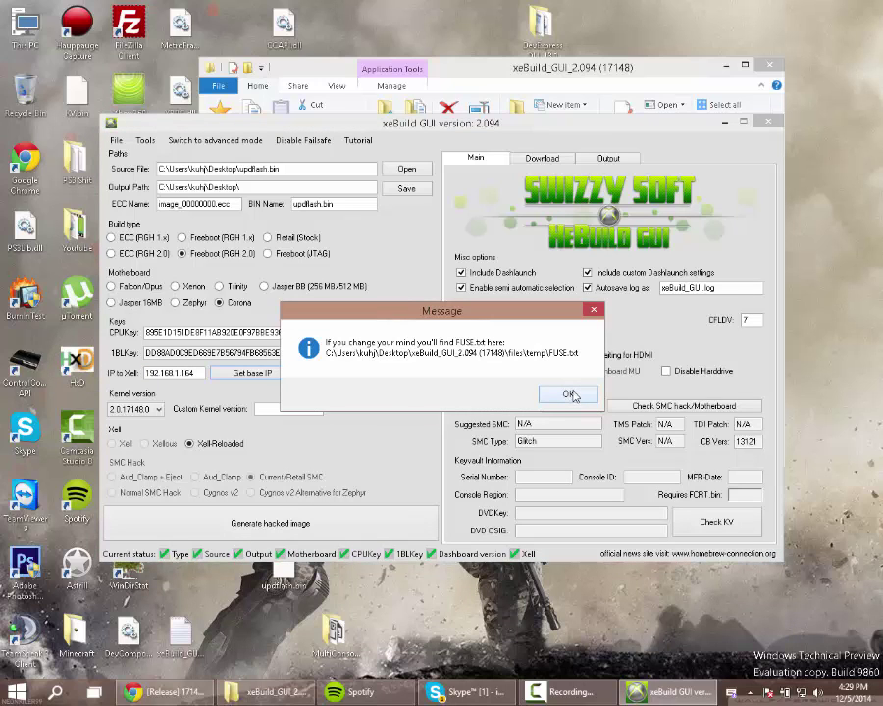
left_click(571, 394)
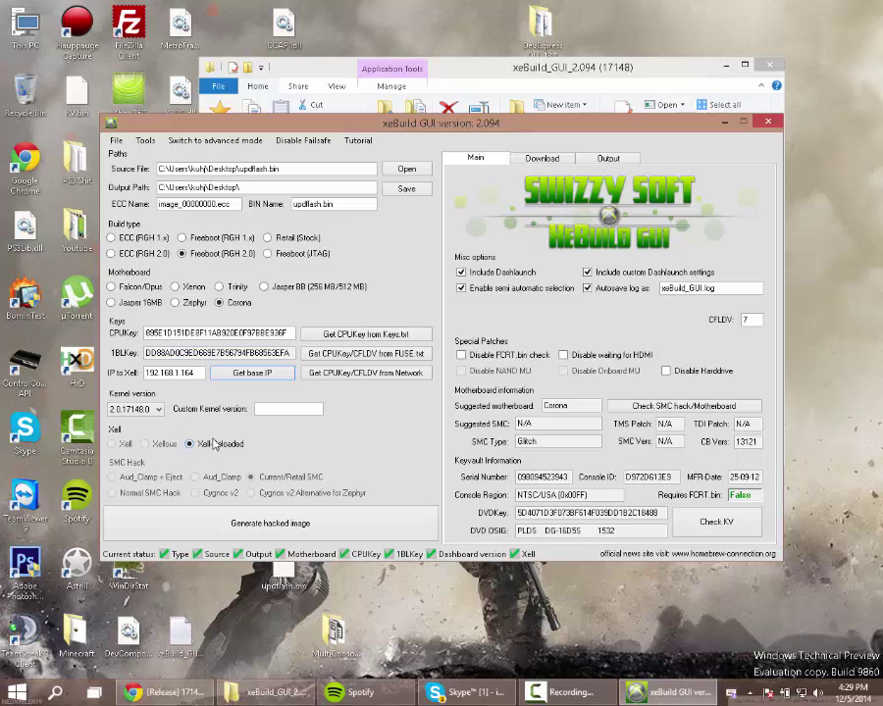
Step: Choose kernel version 2.0.17148.0, generate the hacked image and close the program
left_click(139, 409)
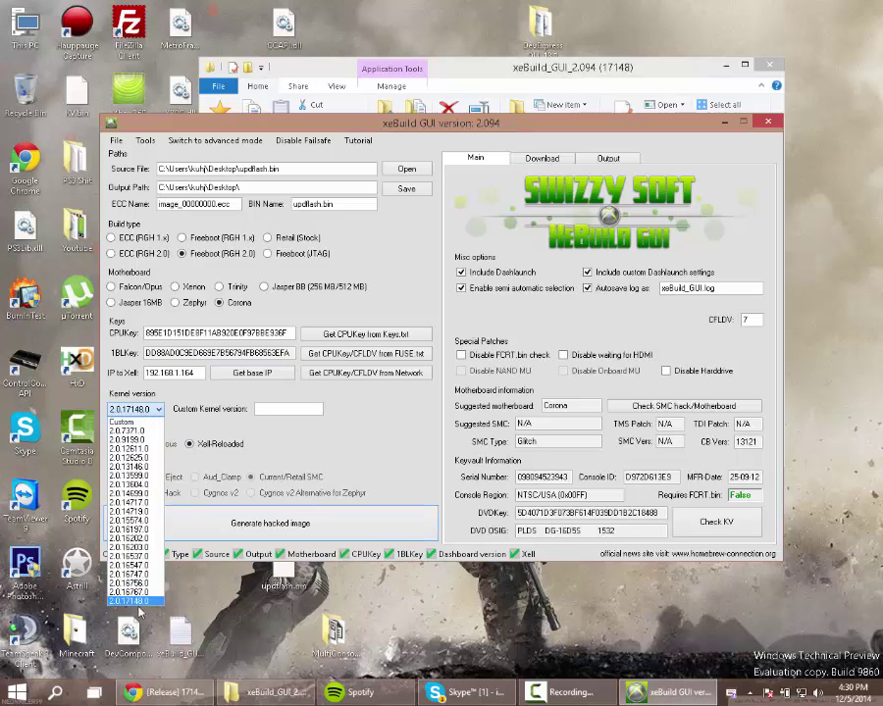
left_click(135, 601)
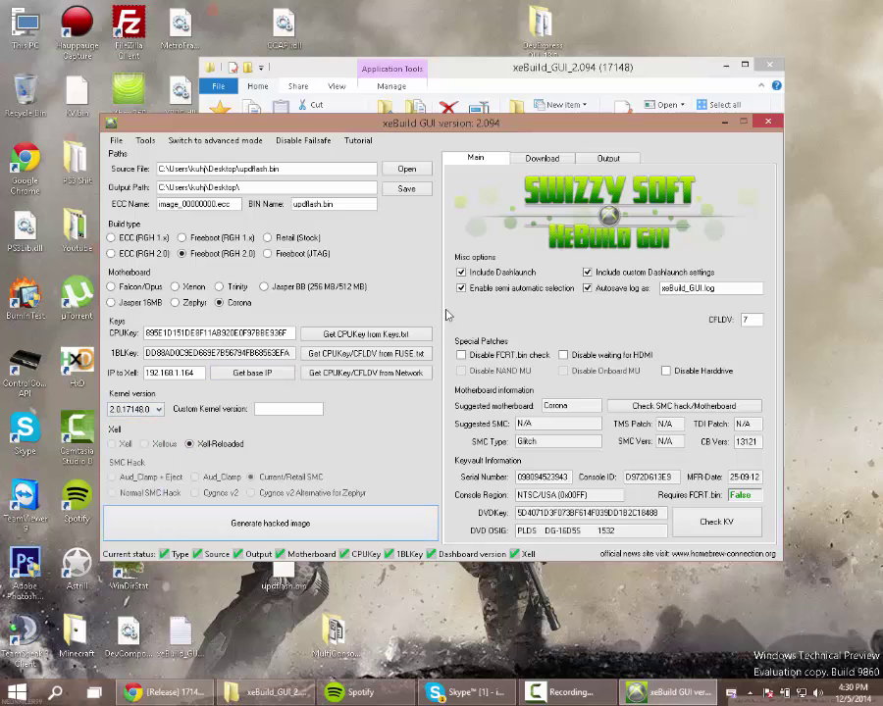
left_click(283, 522)
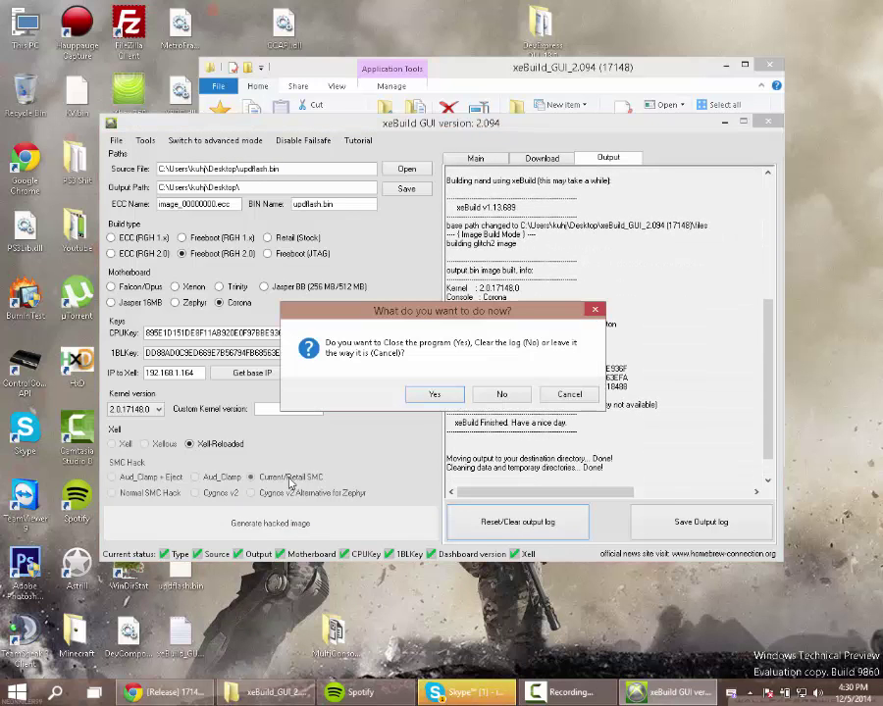
left_click(431, 393)
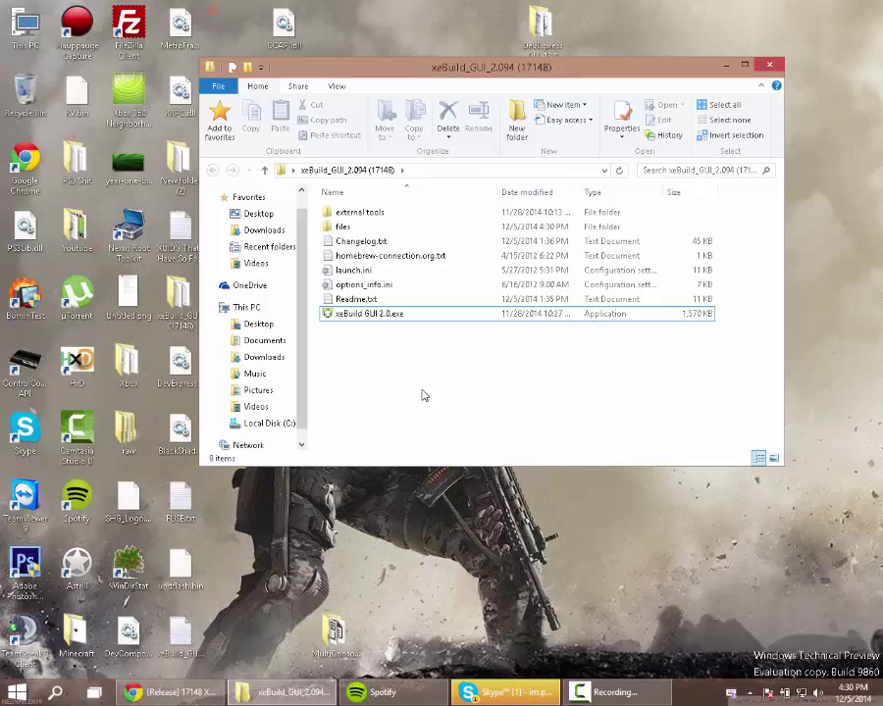
Step: Move the folder window aside and rename the desktop file updflash.bin to updfklash.bin
left_click_drag(398, 73, 561, 89)
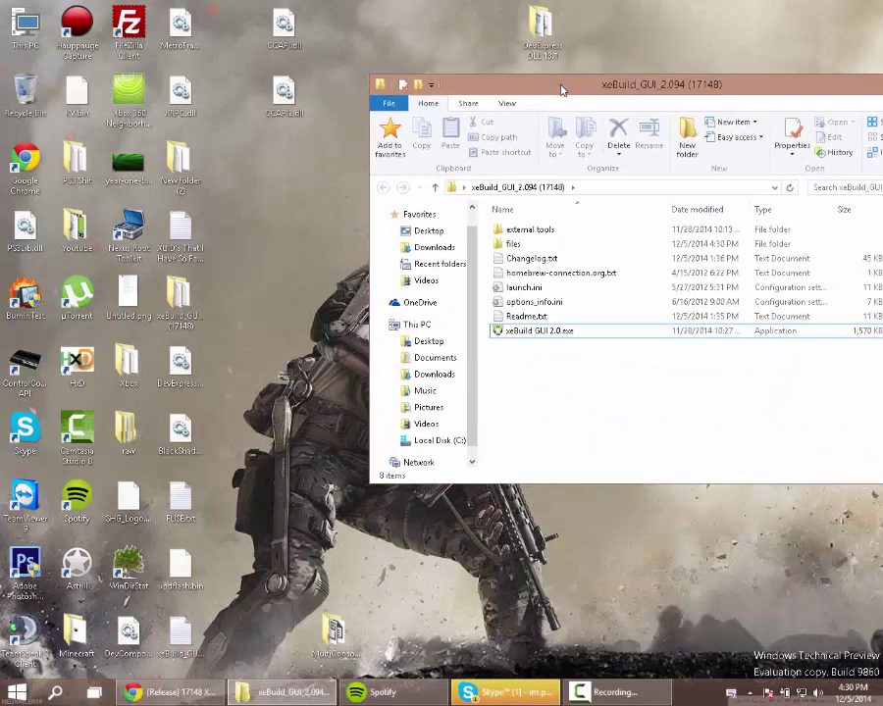
left_click(194, 576)
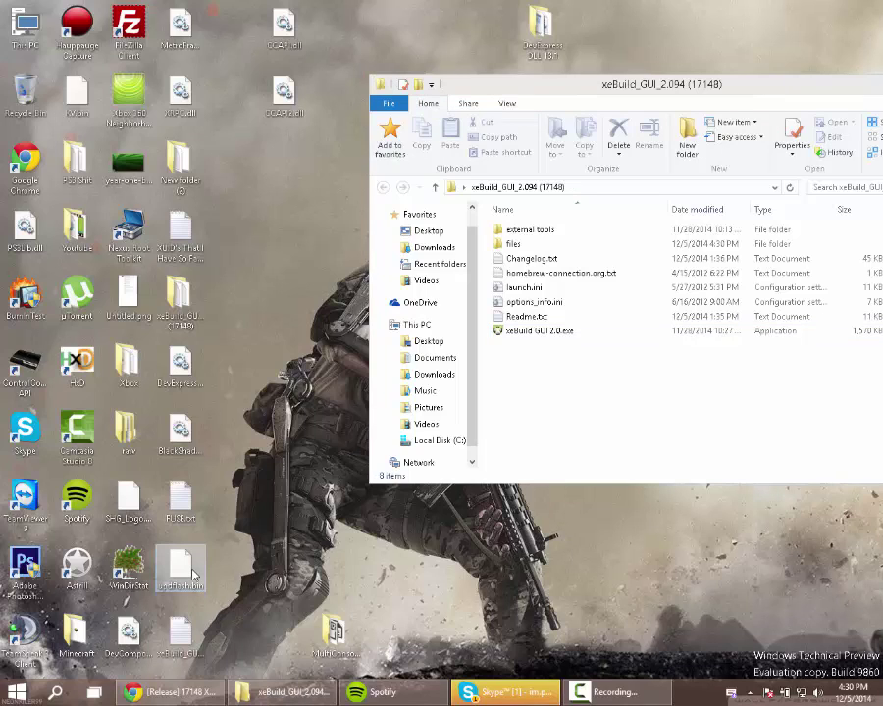
right_click(194, 576)
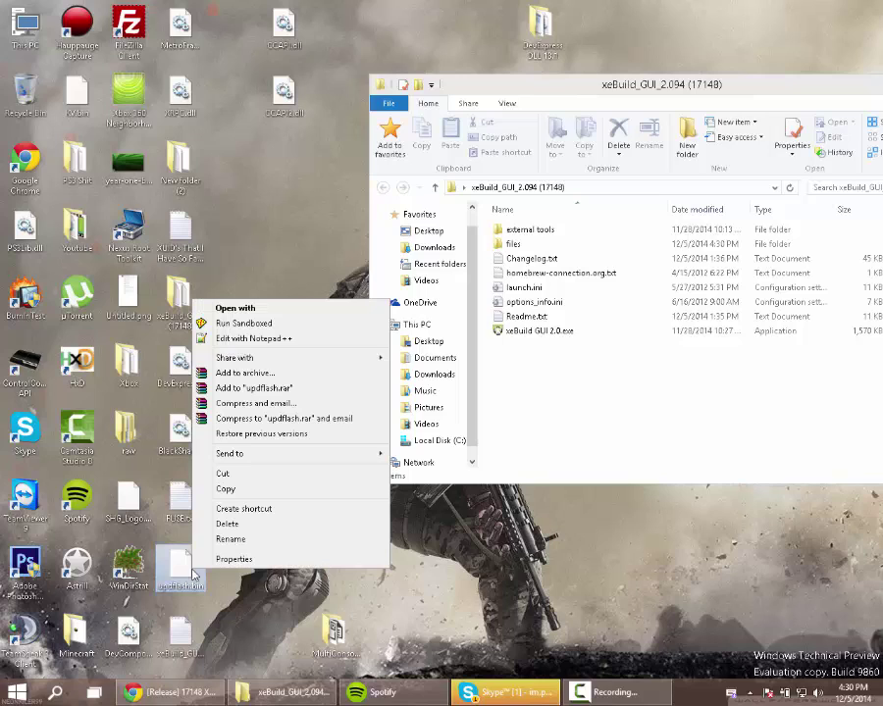
left_click(231, 539)
left_click(183, 587)
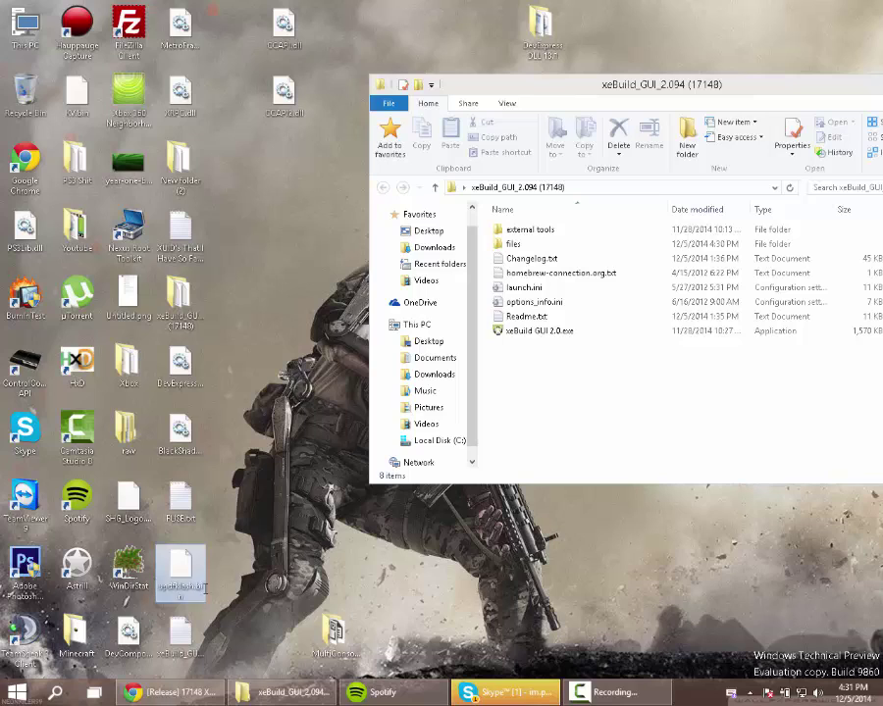
left_click(180, 365)
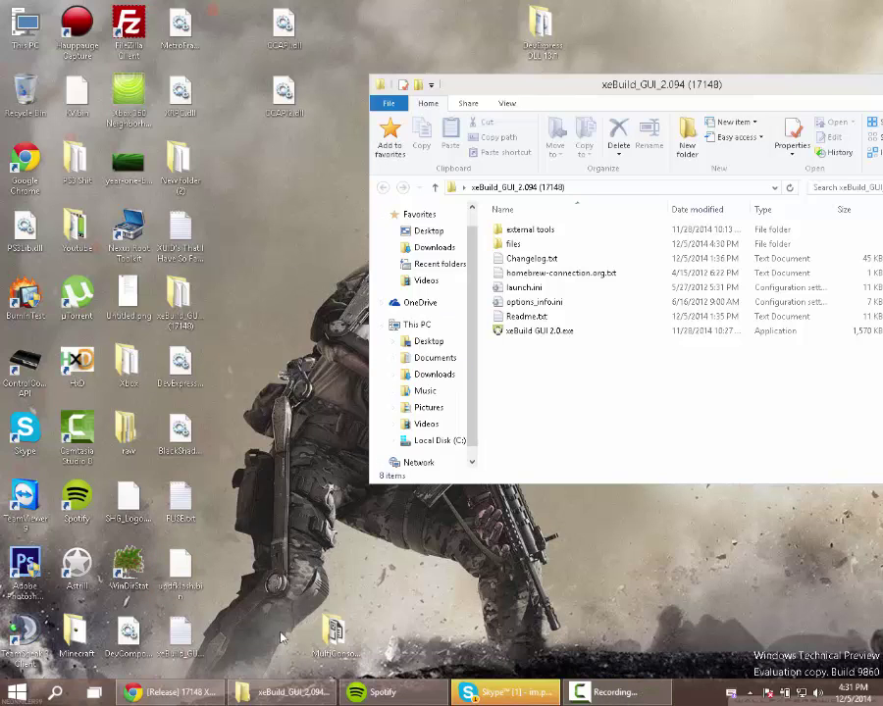
Step: Relaunch xeBuild GUI 2.0.exe from its folder
left_click(540, 334)
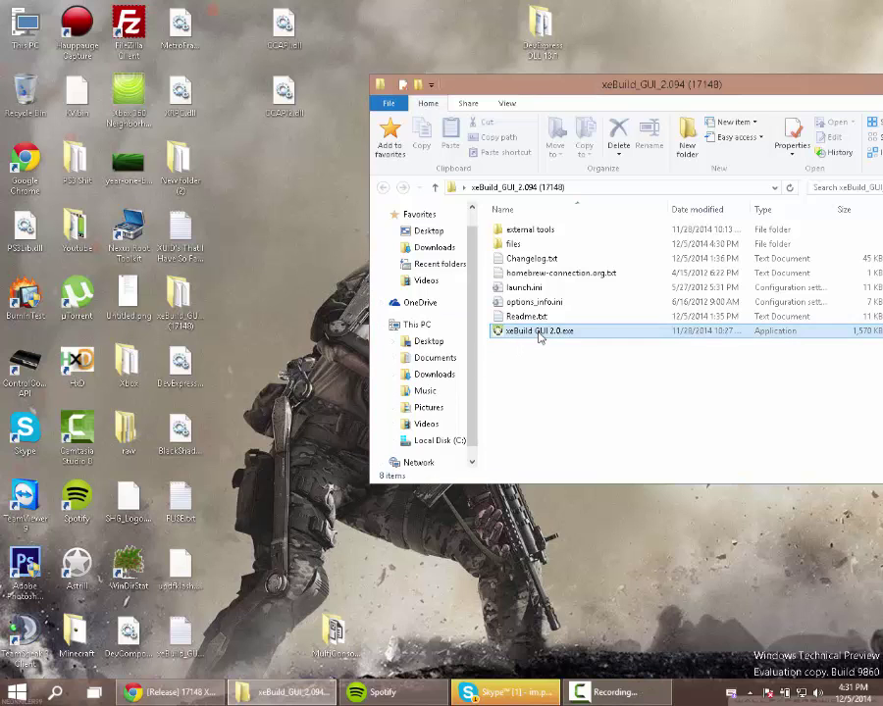
double_click(540, 333)
left_click(485, 359)
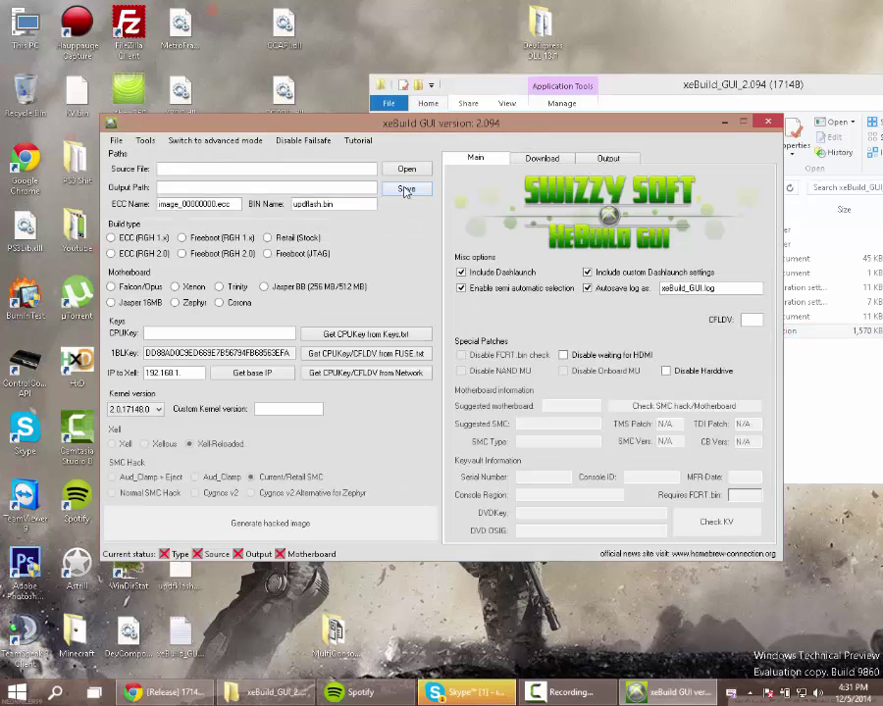
Step: Load updfklash.bin as the source NAND dump and set the output image to updflash.bin on the desktop
left_click(409, 168)
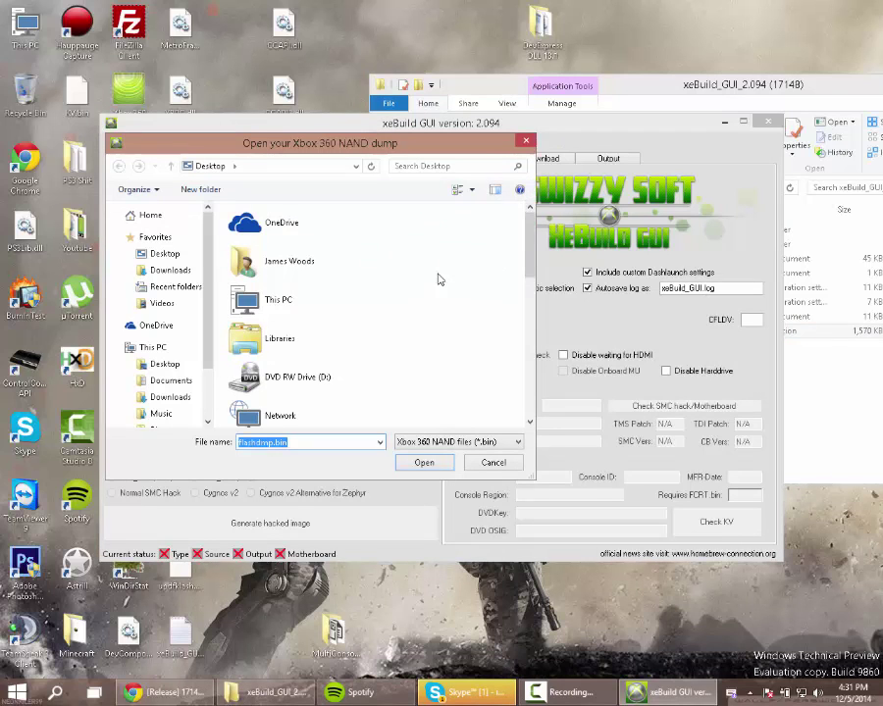
left_click_drag(533, 257, 529, 388)
left_click(260, 361)
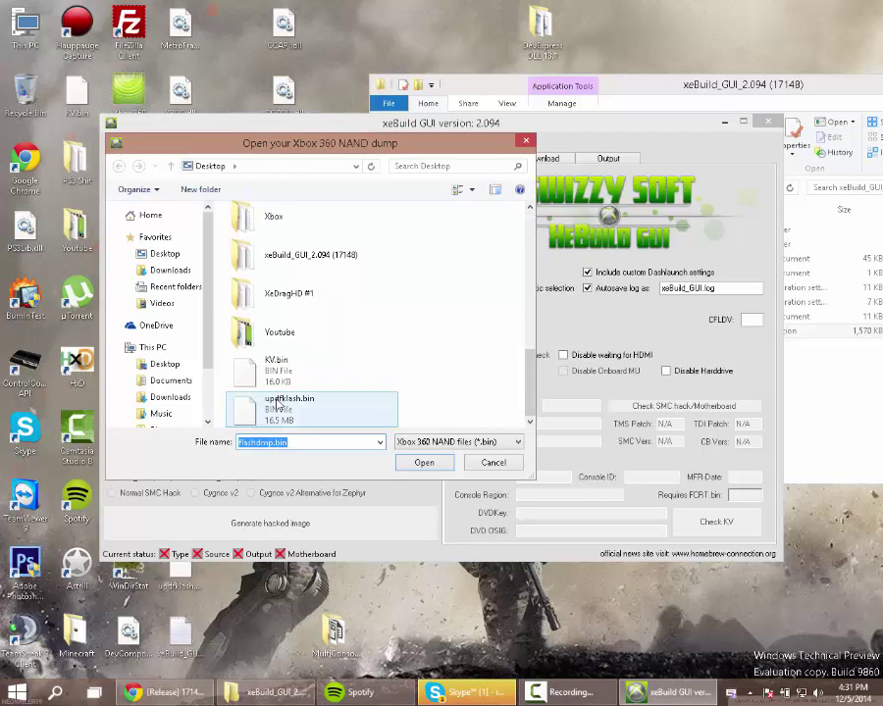
double_click(263, 363)
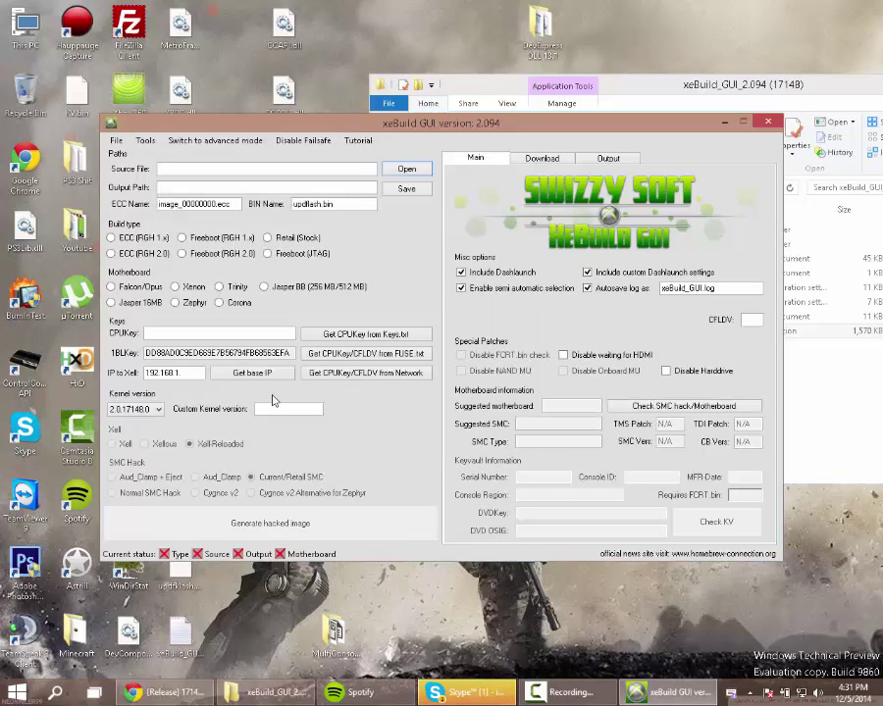
left_click(408, 192)
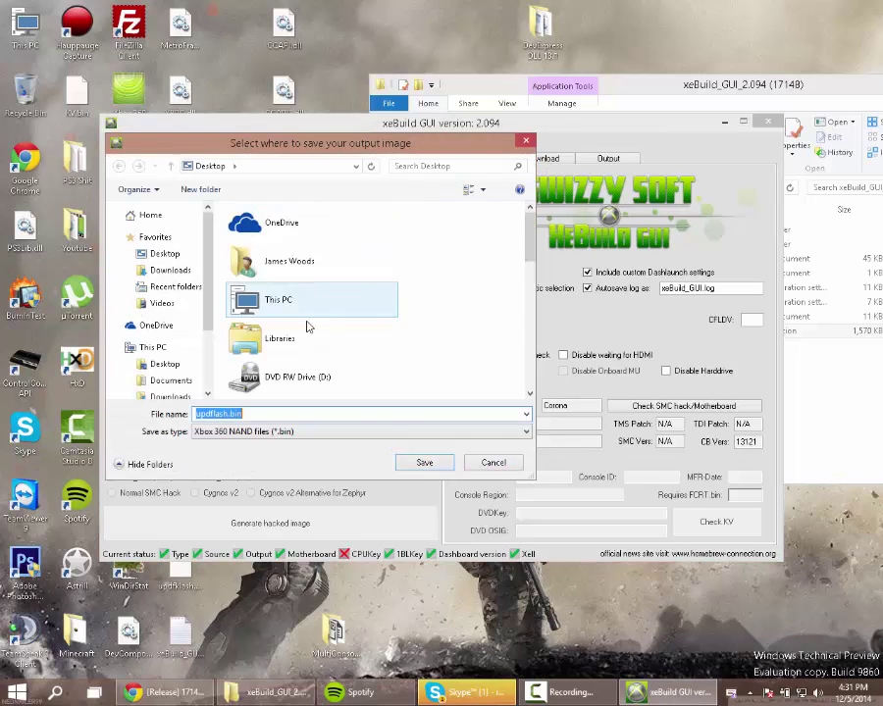
left_click(418, 463)
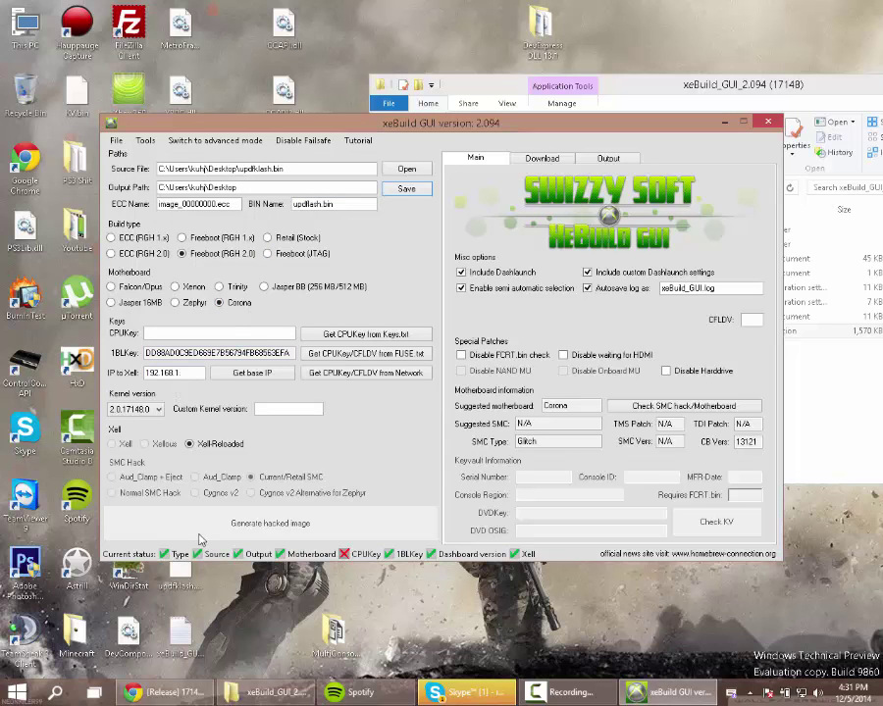
Step: Copy the CPU key from the desktop file FUSE.txt and paste it into the CPUKey field of xeBuild GUI
left_click_drag(326, 125, 469, 70)
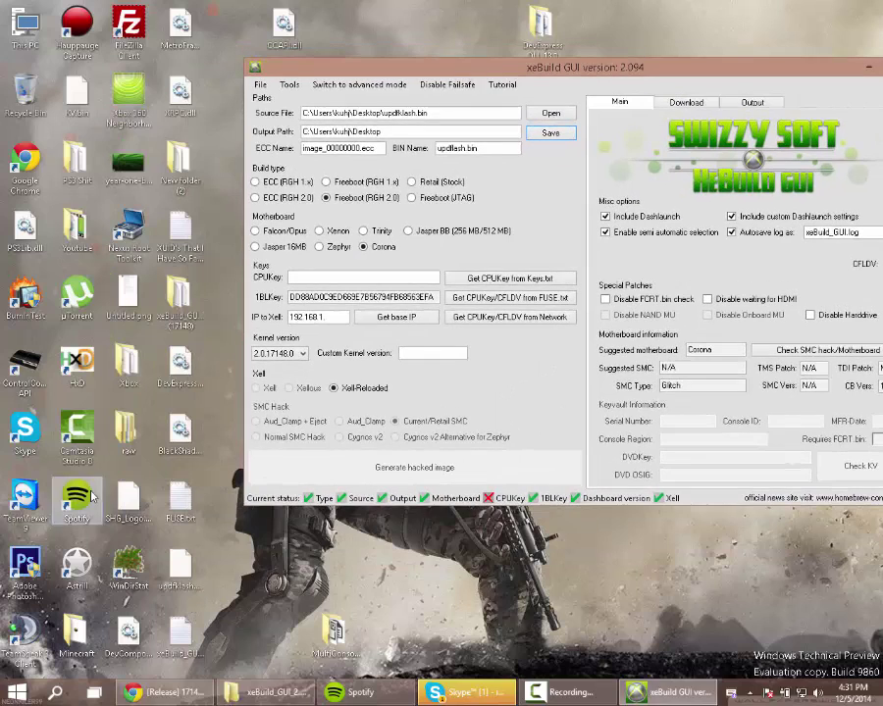
double_click(178, 523)
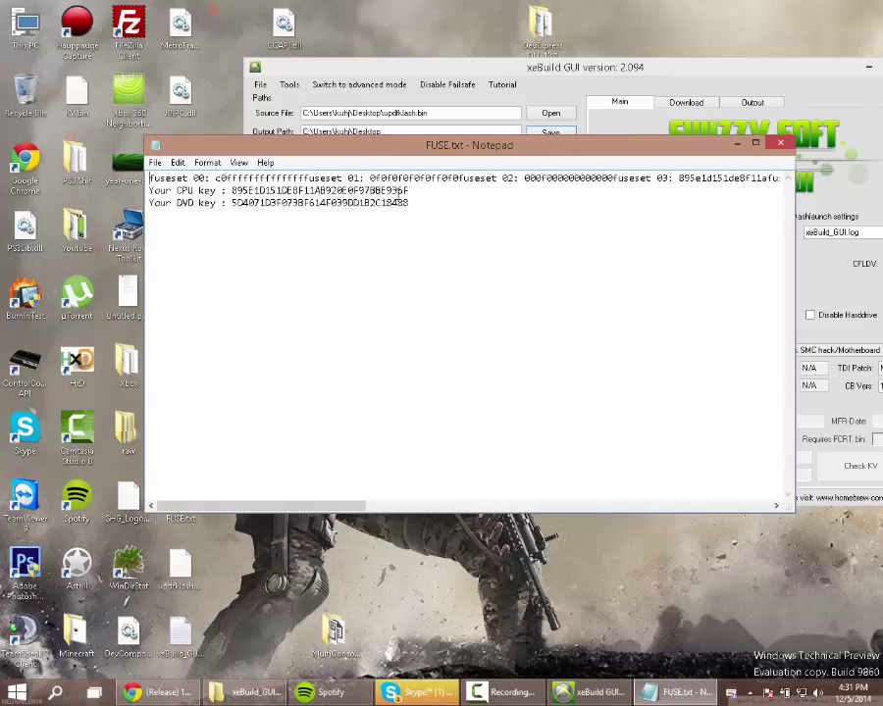
left_click_drag(409, 190, 232, 191)
key("ctrl+c")
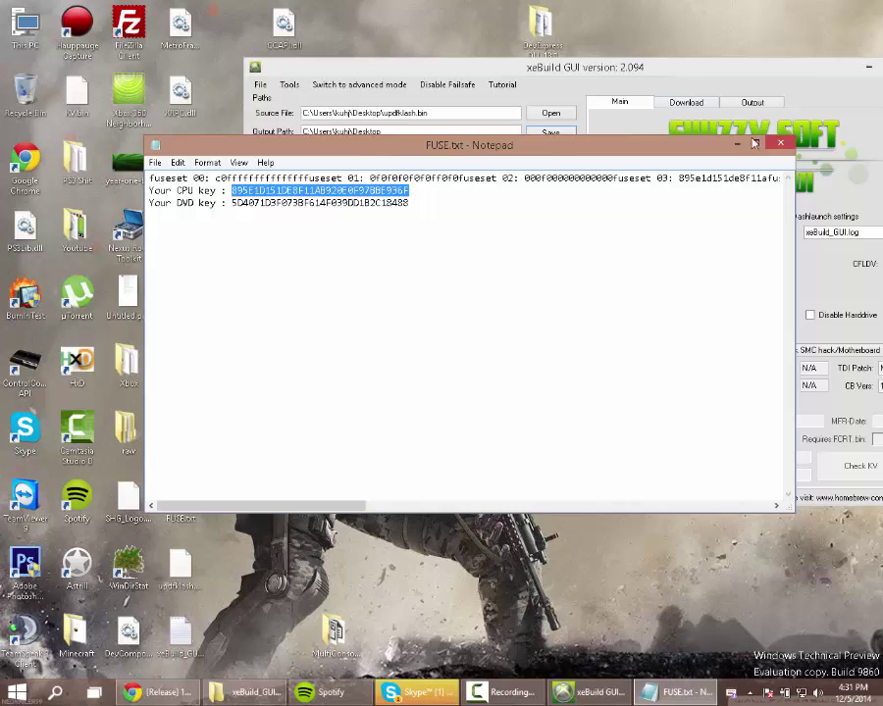
key("alt+F4")
left_click(332, 276)
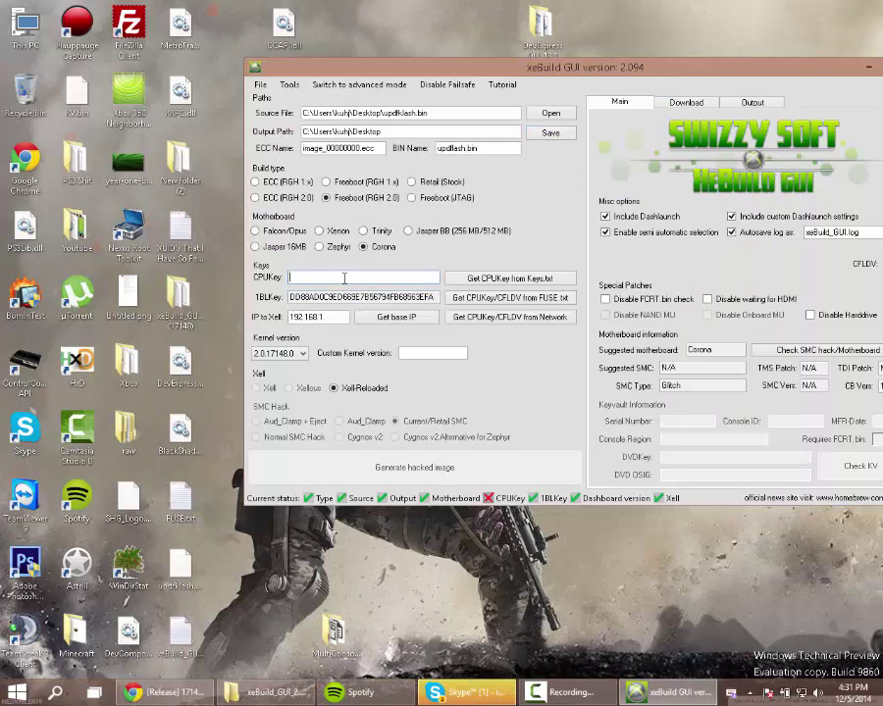
key("ctrl+v")
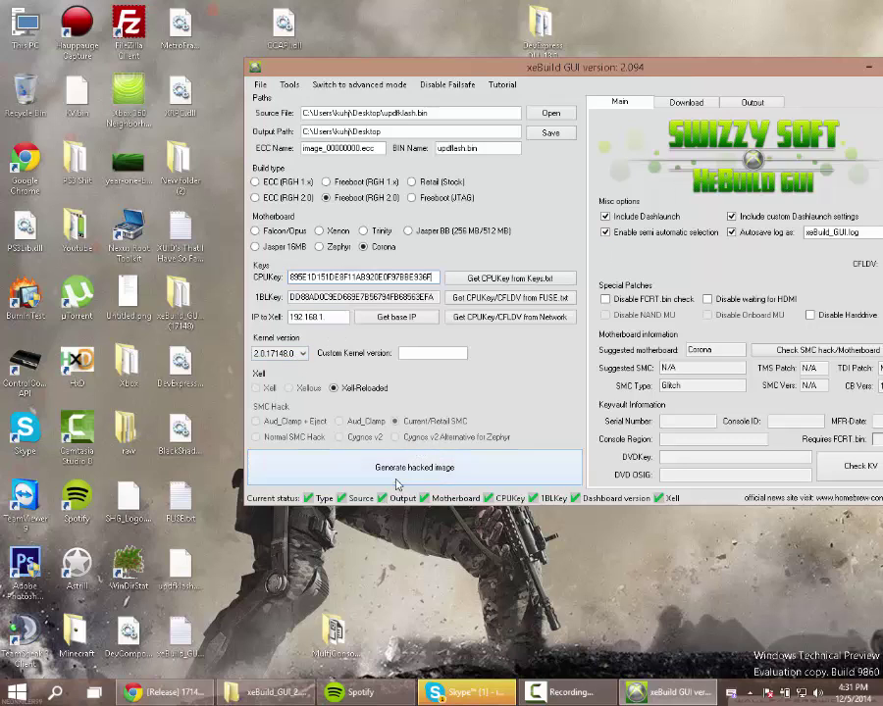
Step: Generate the hacked image with the entered settings and close the program
left_click(404, 468)
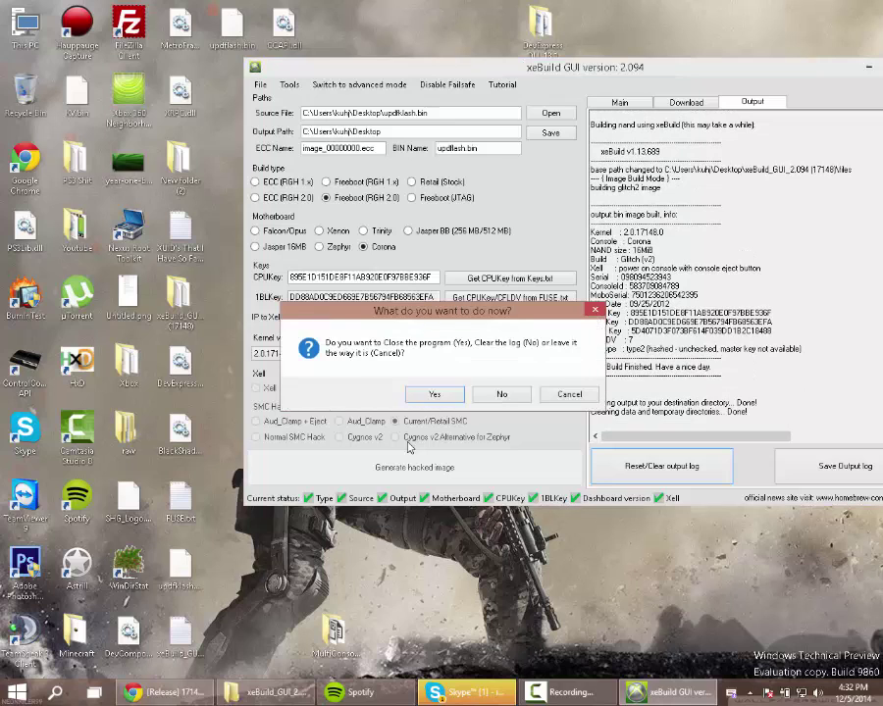
left_click(435, 394)
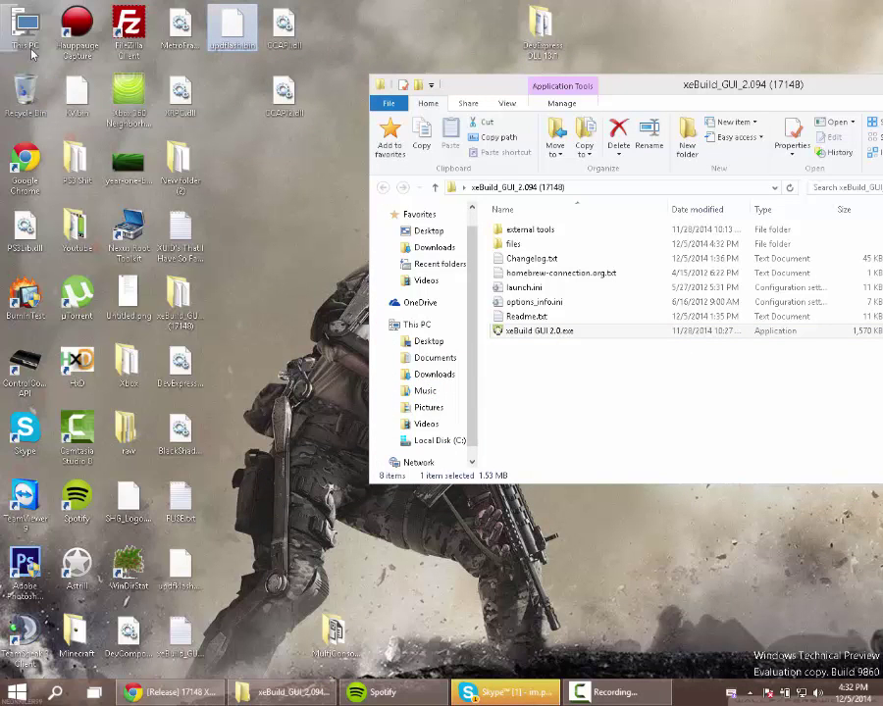
Step: Switch to Xbox 360 Neighborhood and open the Jtag console's list of drives
left_click(125, 98)
double_click(124, 98)
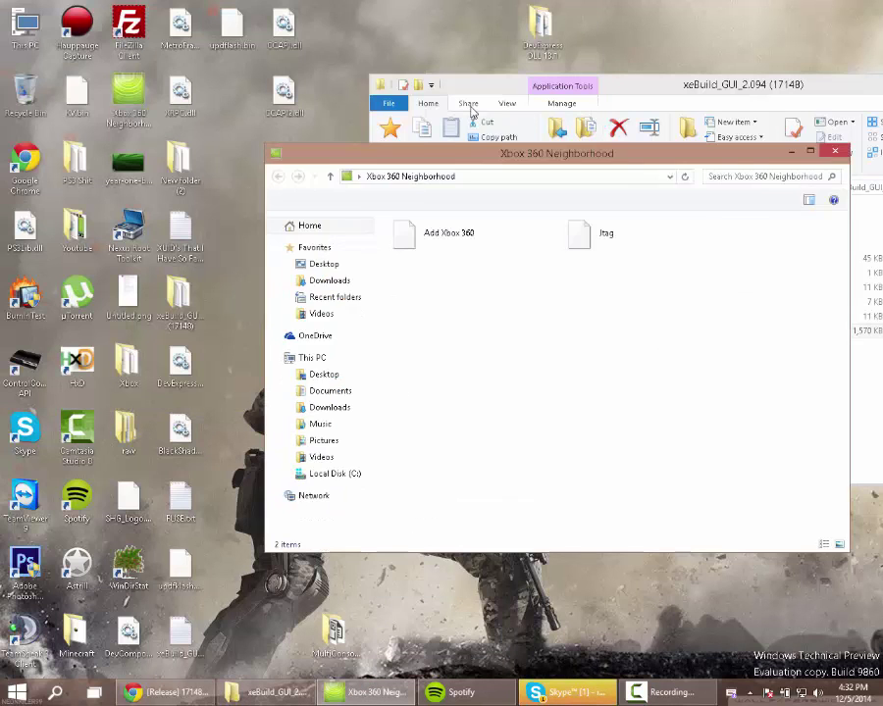
left_click(562, 178)
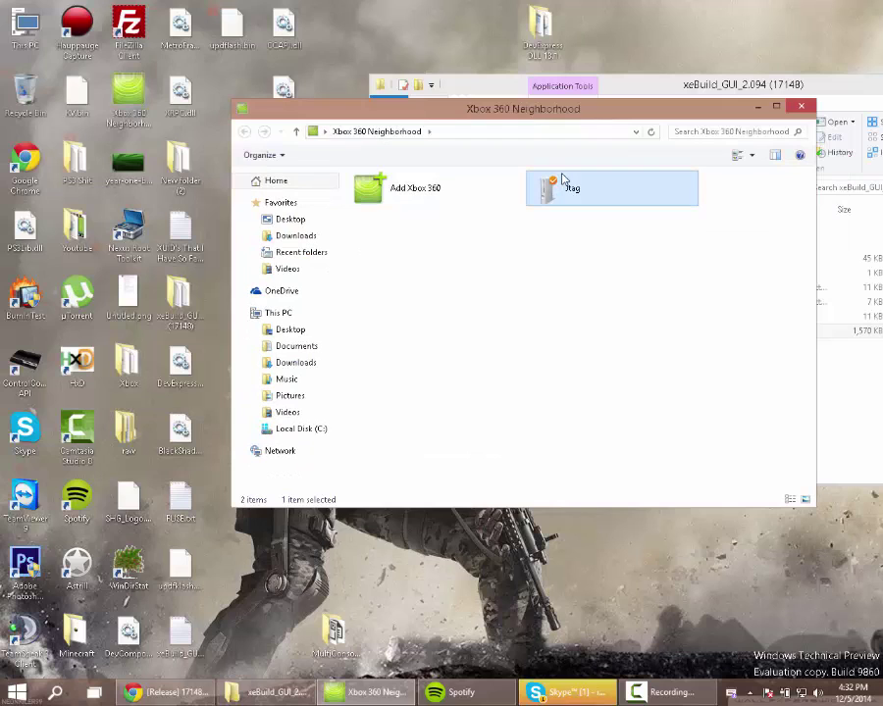
double_click(563, 178)
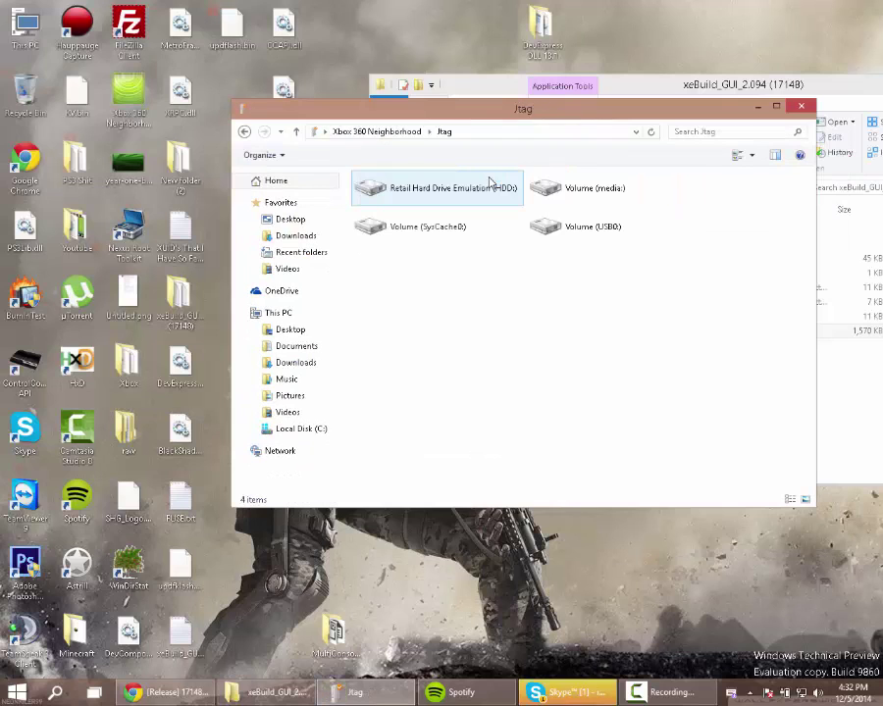
double_click(443, 194)
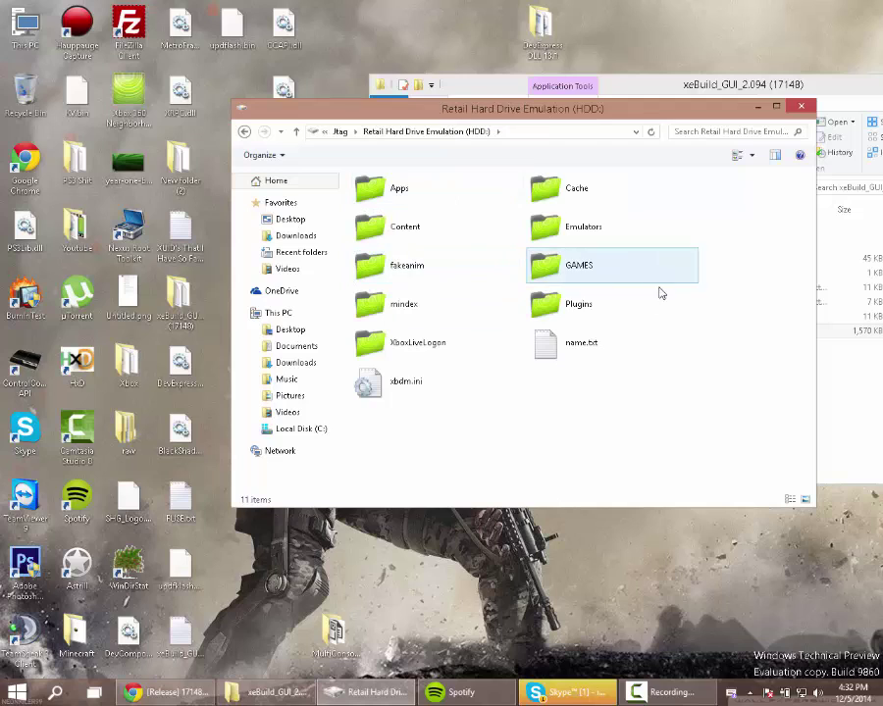
left_click(621, 270)
left_click(340, 131)
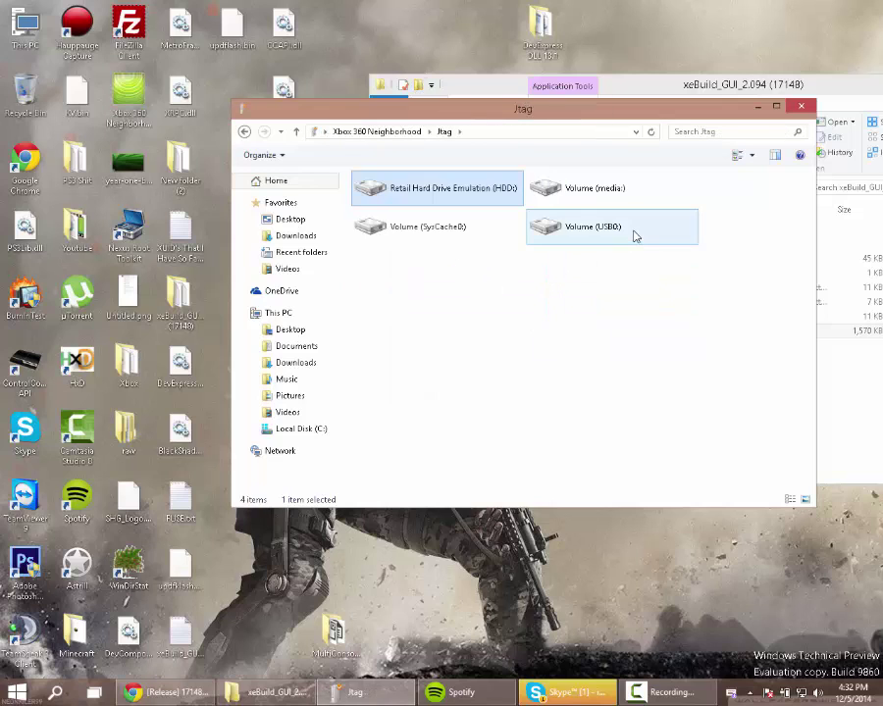
Step: Open the Simple 360 NAND Flasher folder on the console's Volume (USB0:)
double_click(635, 236)
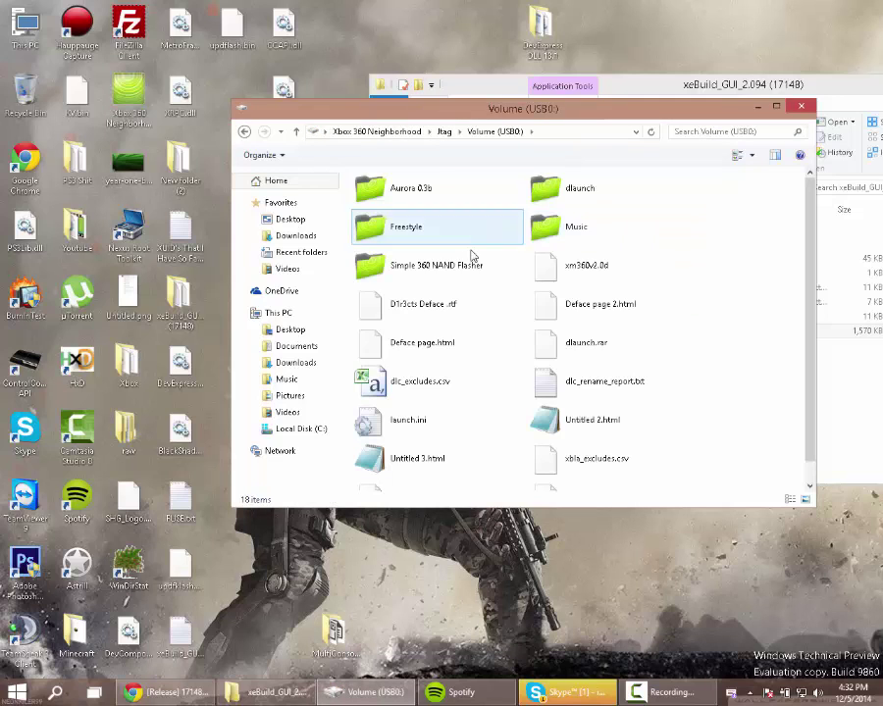
left_click(443, 262)
double_click(444, 262)
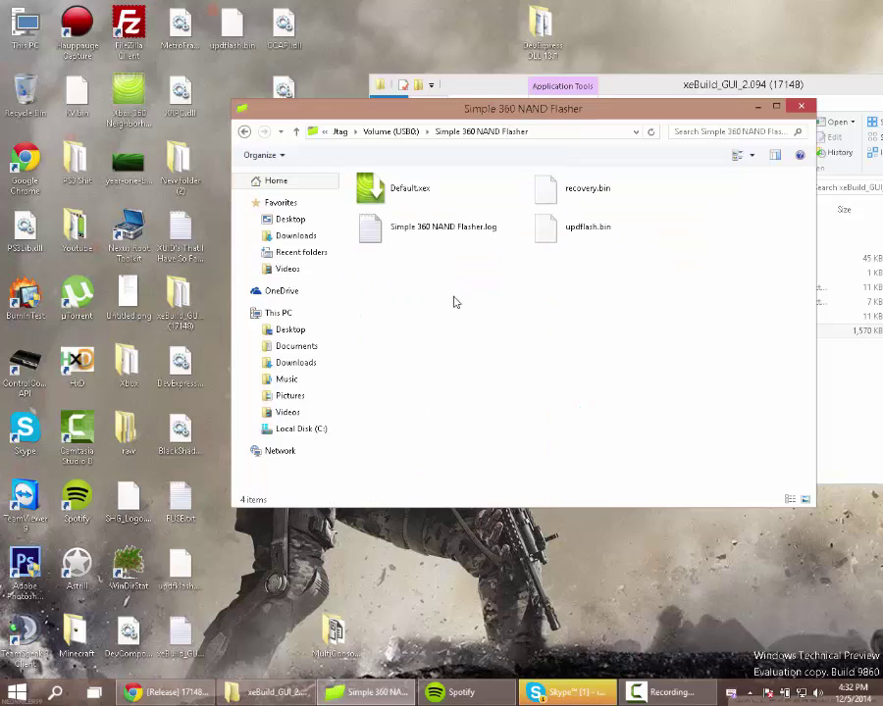
Step: Delete the old updflash.bin from the Simple 360 NAND Flasher folder and copy in the new updflash.bin from the desktop
left_click(581, 235)
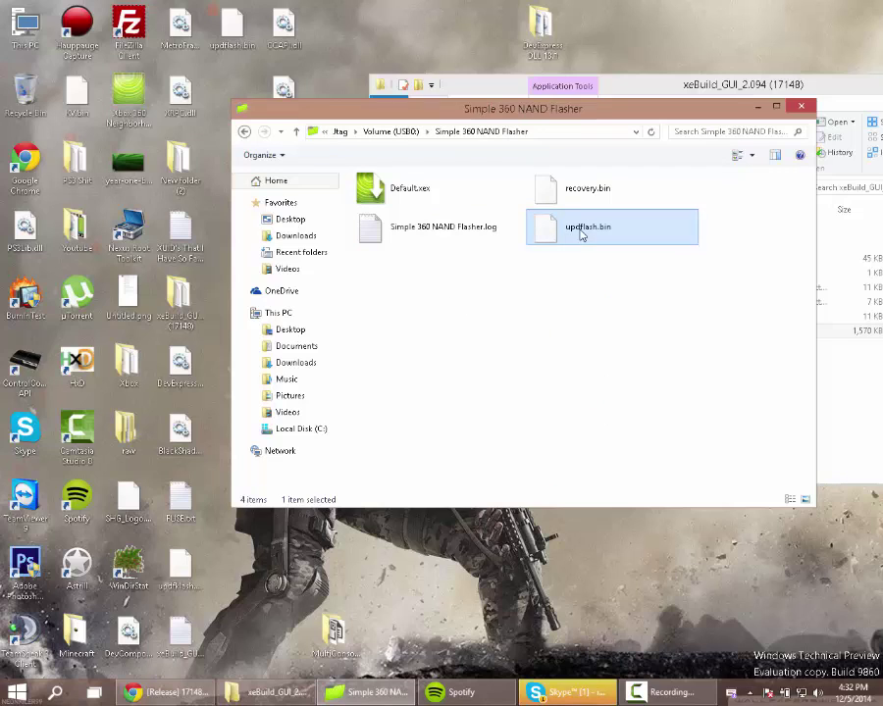
key("Delete")
key("Return")
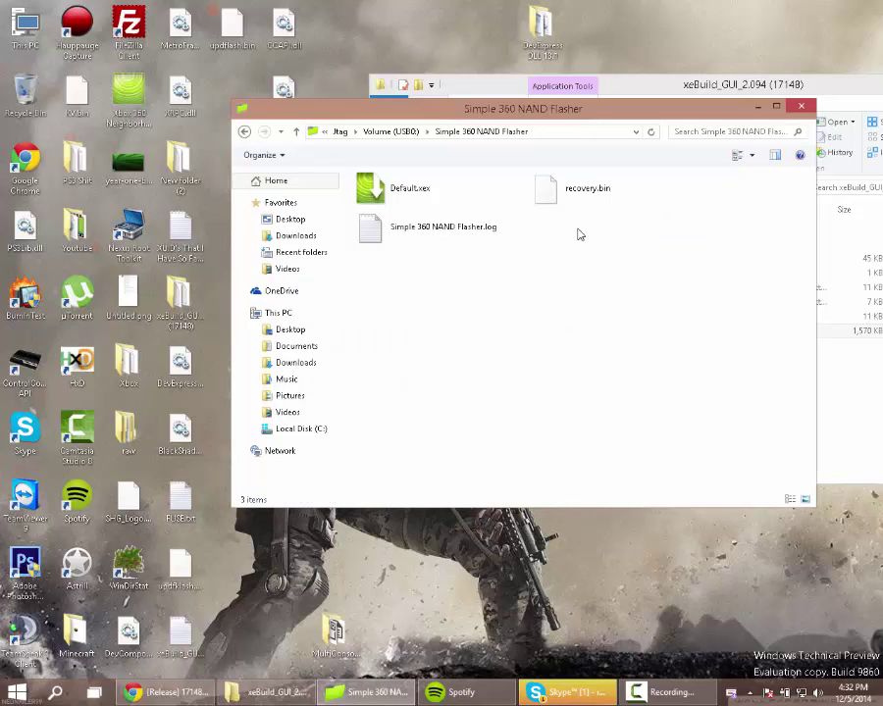
left_click(231, 25)
left_click_drag(232, 24, 668, 268)
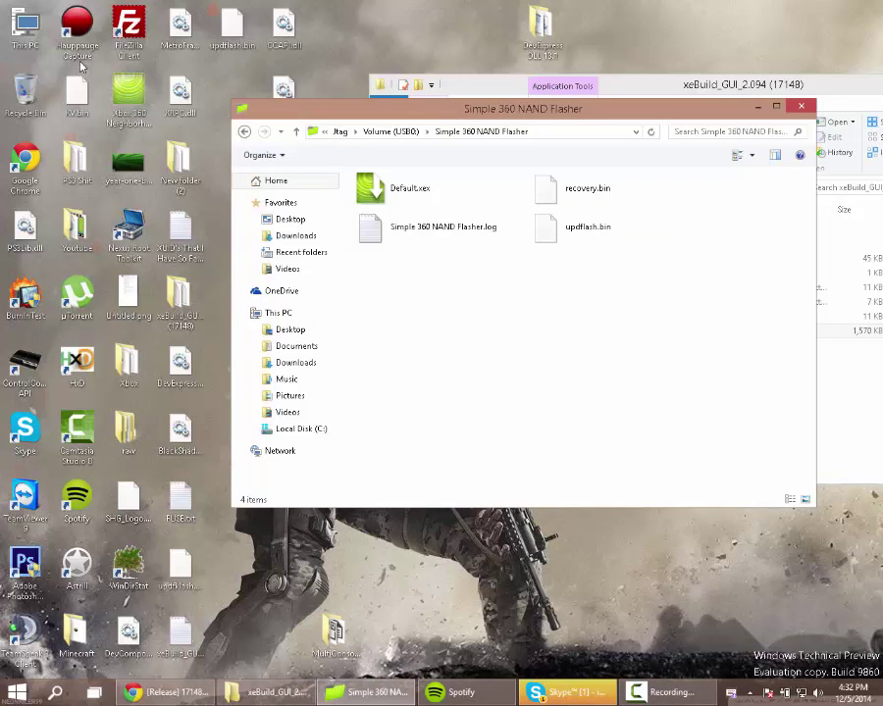
Step: Launch Hauppauge Capture to display the console's video and reposition its window
left_click(80, 31)
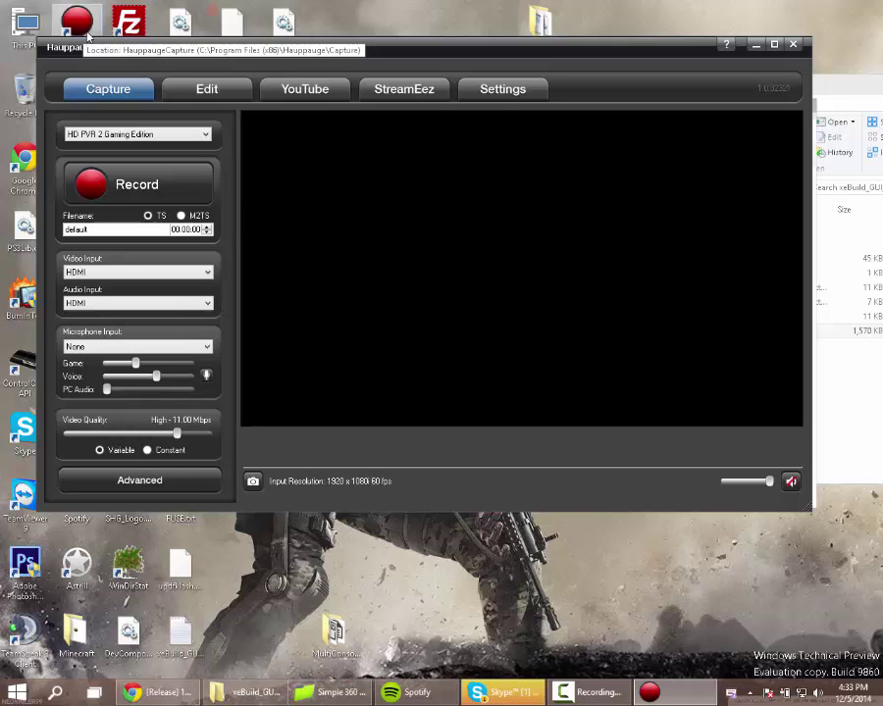
left_click_drag(445, 50, 468, 88)
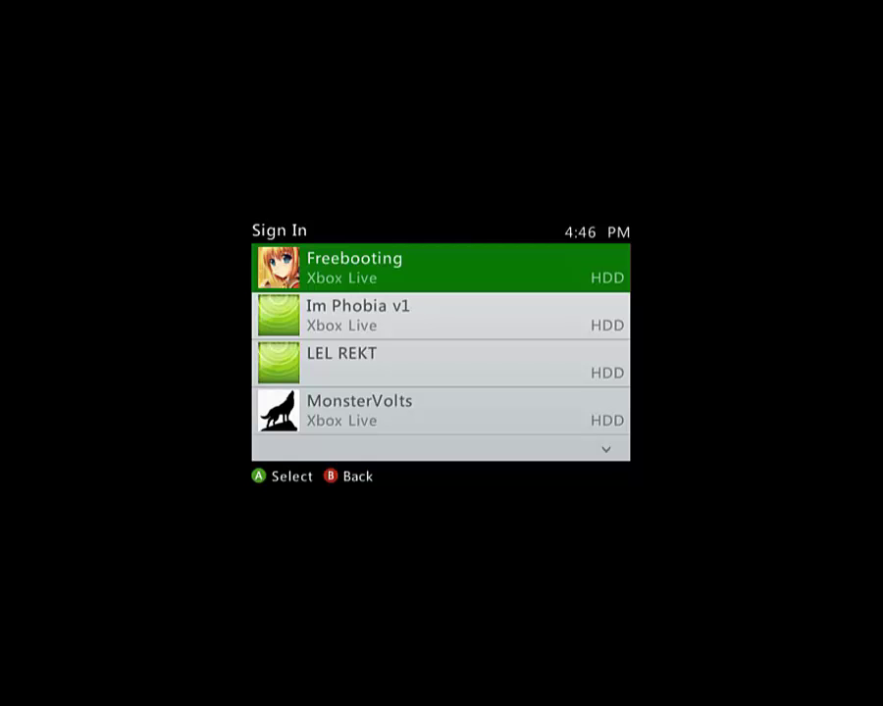
Step: Sign in on the console with the Phobia profile stored on the HDD
key("Down")
key("Down")
key("Down")
key("Down")
key("Down")
key("Up")
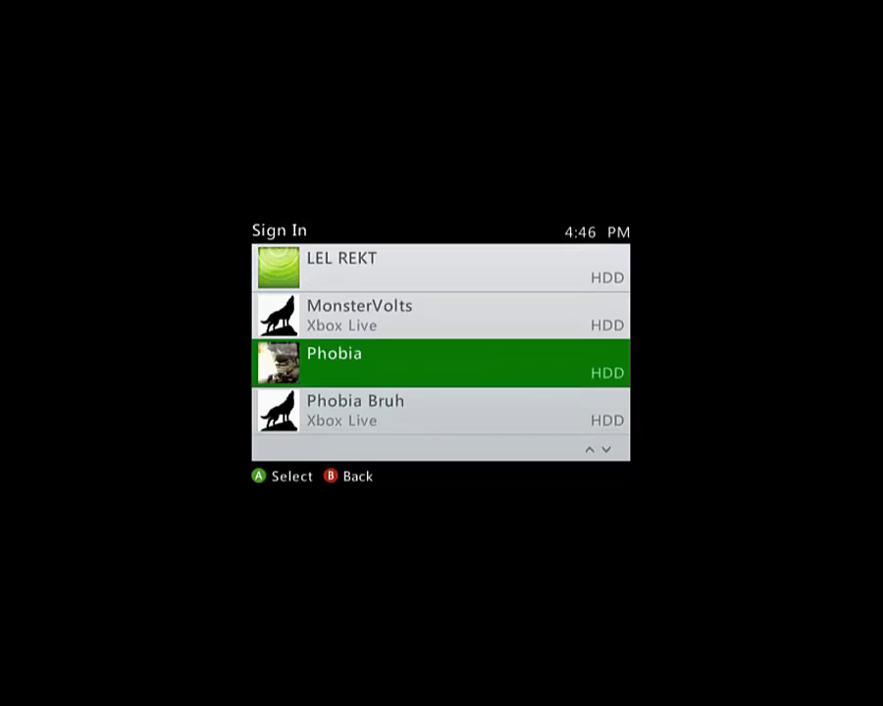
key("Return")
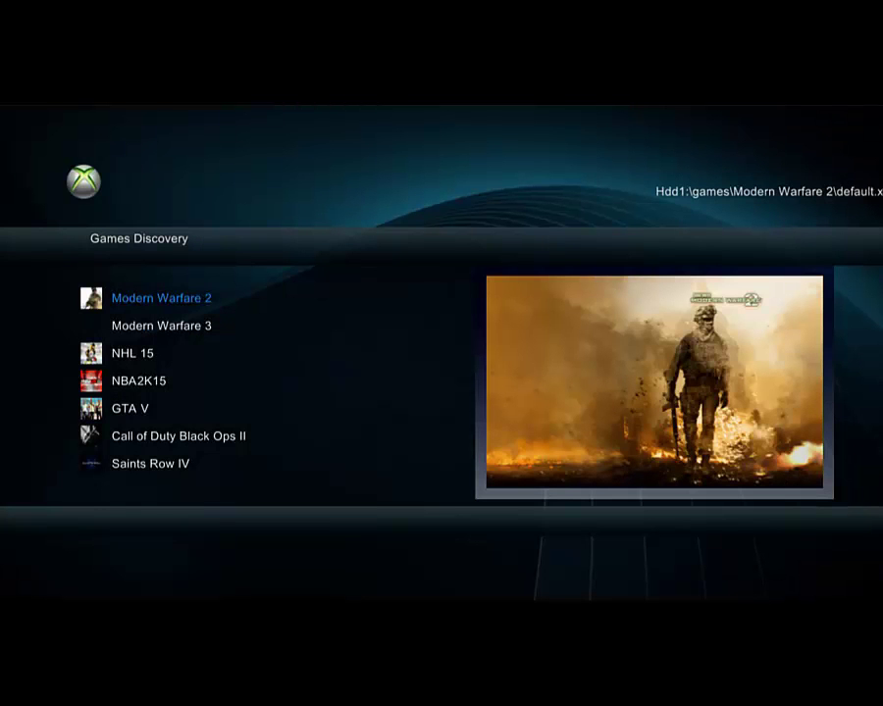
Step: Browse to Usb0:\Simple 360 NAND Flasher in the console's file manager and launch Default.xex
key("Right")
key("Down")
key("Down")
key("Down")
key("Down")
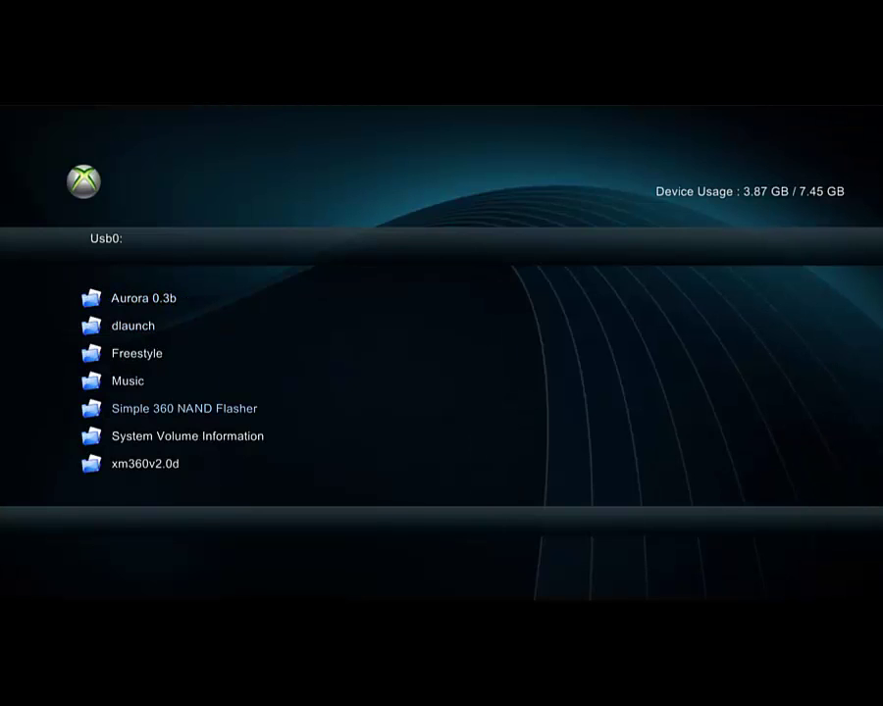
key("Return")
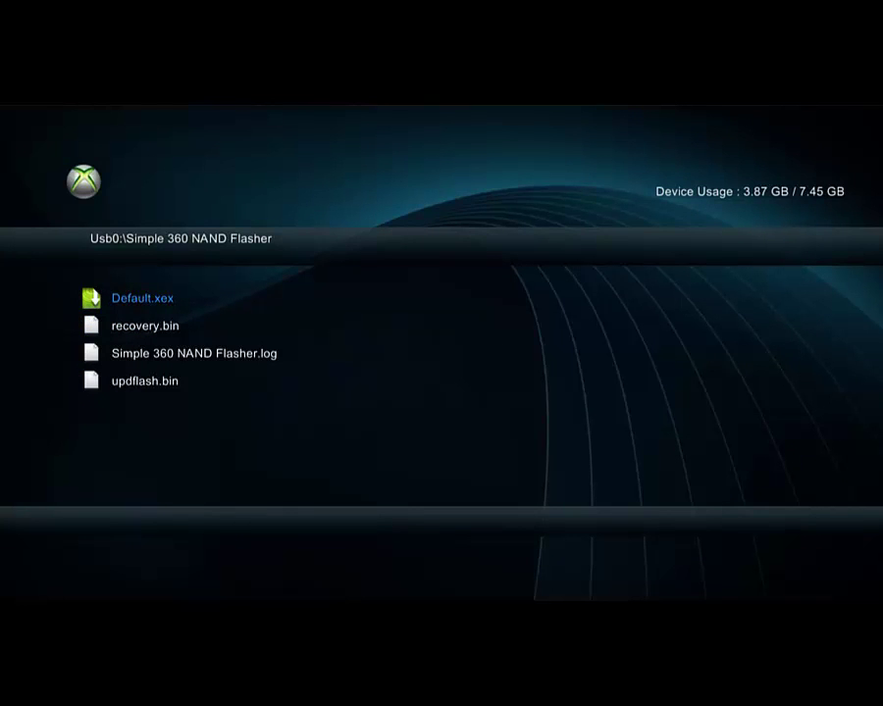
key("Return")
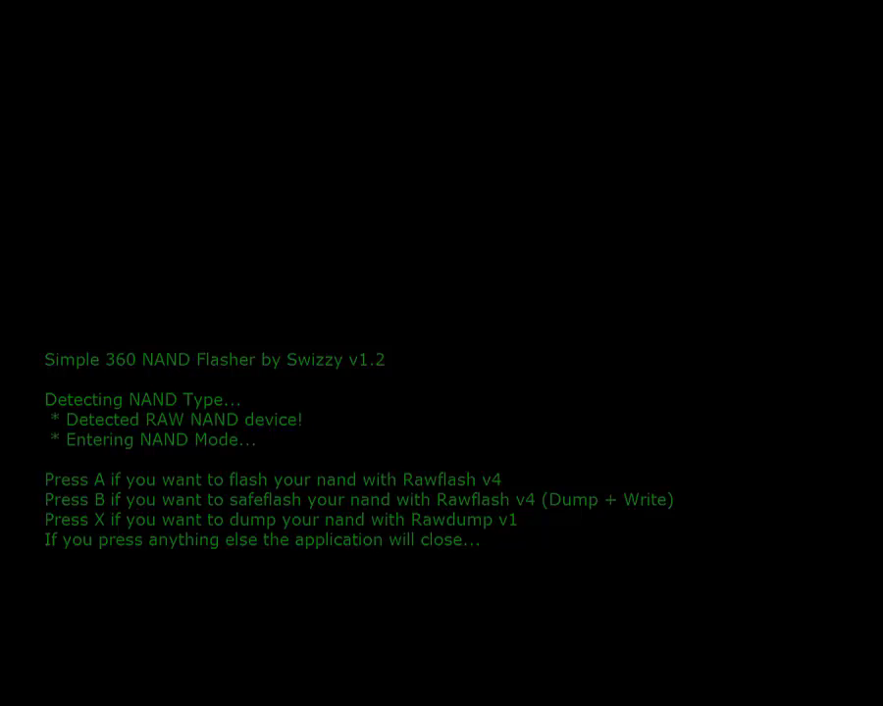
Step: Flash the NAND with Rawflash v4, without dumping it first, and confirm the start of the write
key("a")
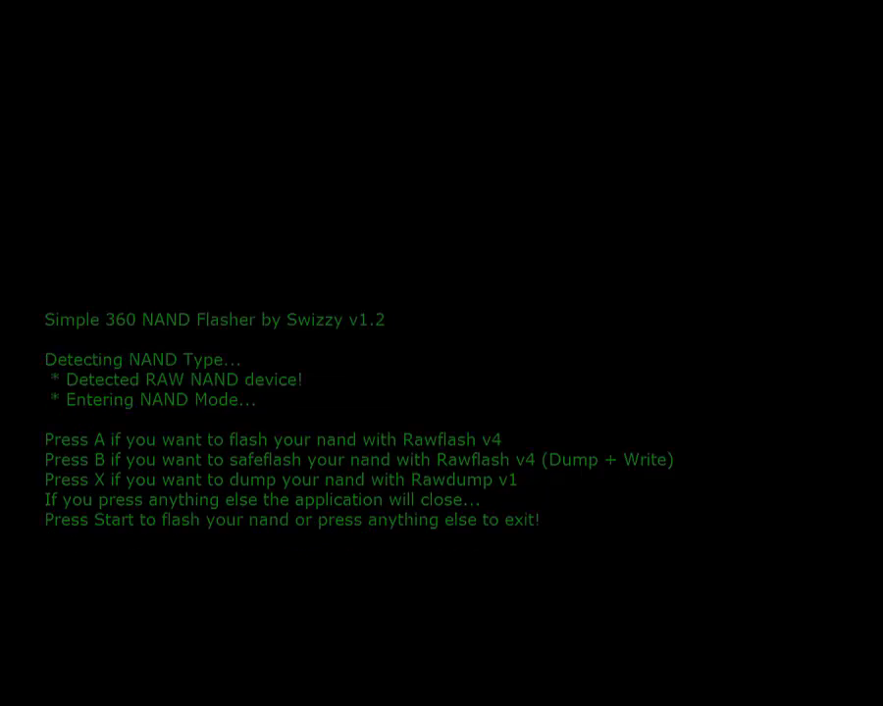
key("Return")
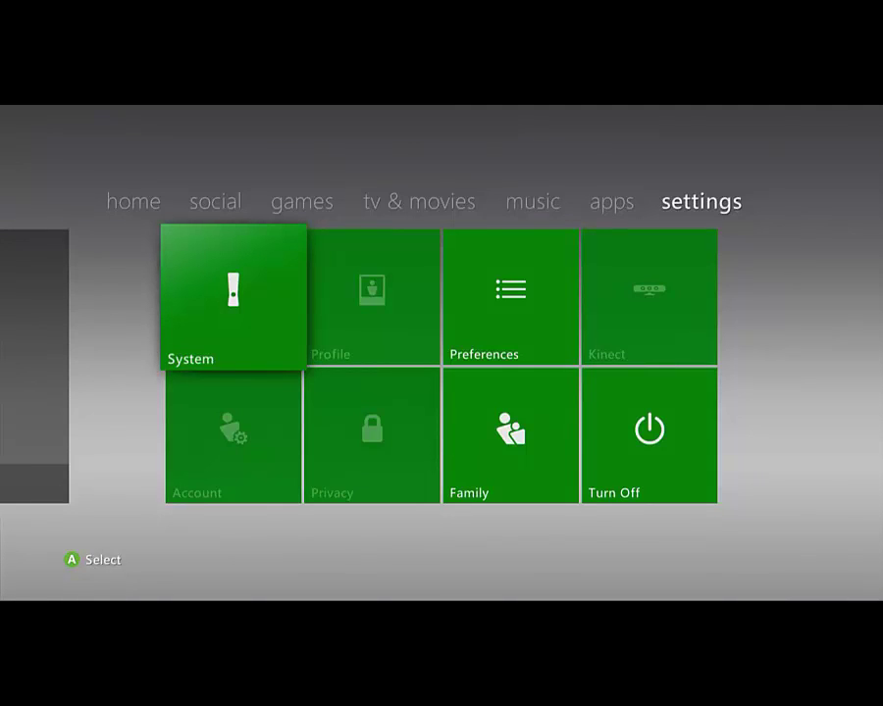
Step: Check the installed dashboard version under System Info in the system's Console Settings
key("Return")
key("Up")
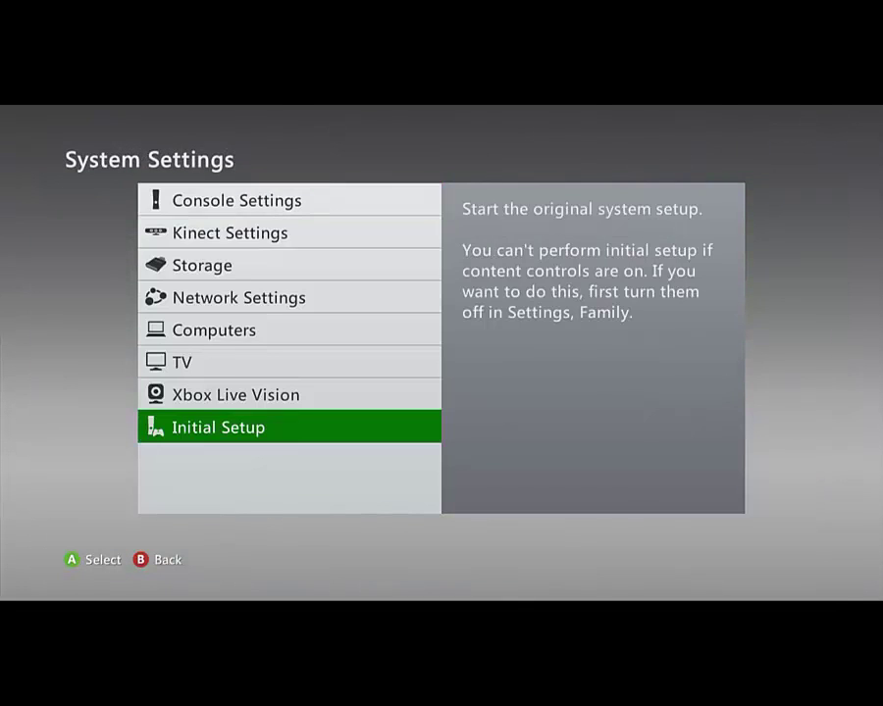
key("Down")
key("Return")
key("Up")
key("Up")
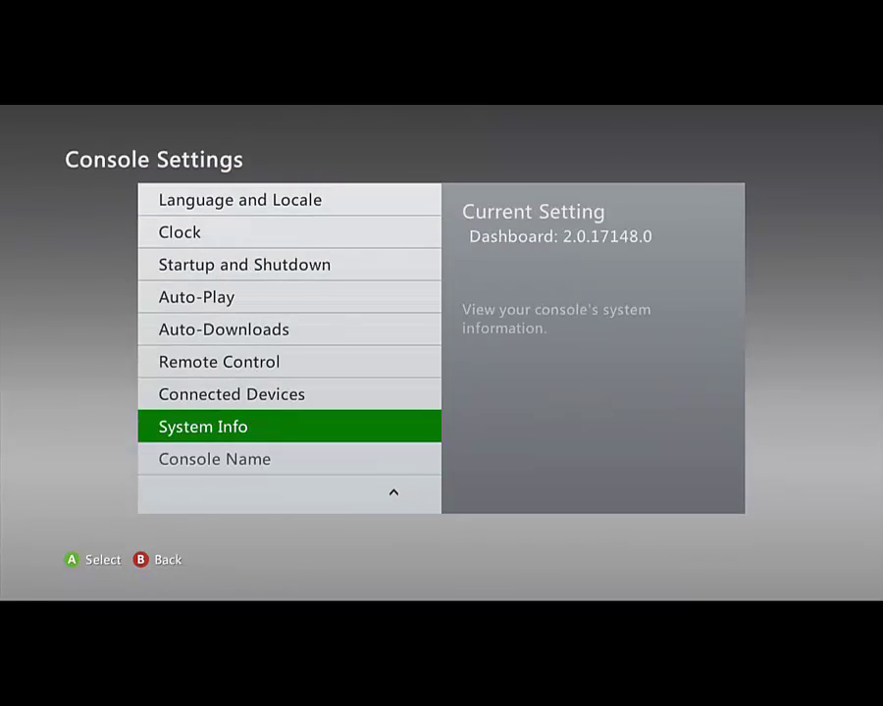